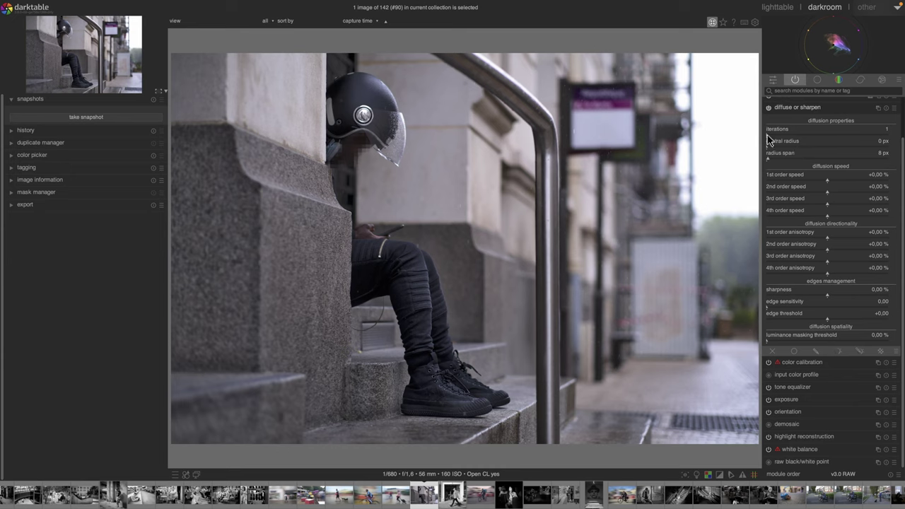
Try central radius values of 512 px and 100 px in the diffuse or sharpen module
{"action": "mouse_move", "coordinate": [769, 138]}
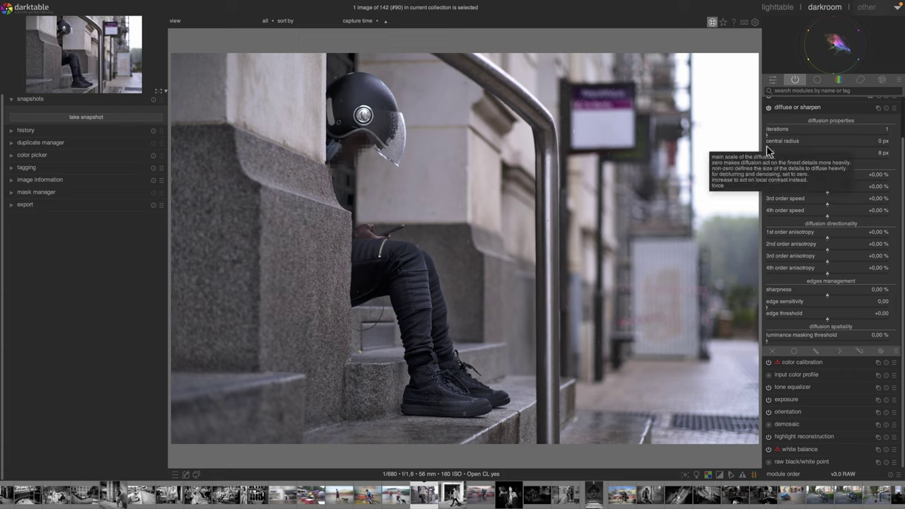
{"action": "left_click_drag", "start_coordinate": [769, 151], "coordinate": [896, 151]}
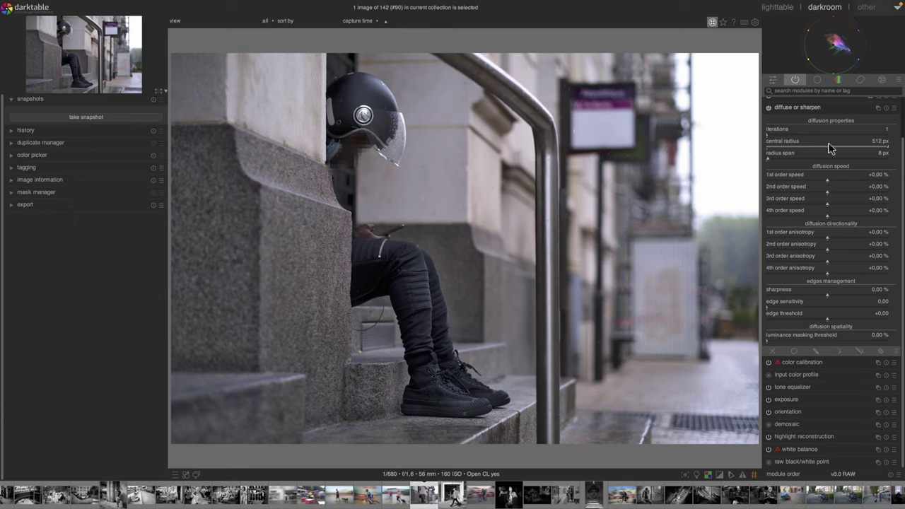
{"action": "left_click_drag", "start_coordinate": [793, 147], "coordinate": [764, 151]}
{"action": "scroll", "coordinate": [777, 163], "scroll_direction": "down", "scroll_amount": 3}
{"action": "left_click_drag", "start_coordinate": [767, 147], "coordinate": [792, 151]}
{"action": "right_click", "coordinate": [791, 150]}
{"action": "type", "text": "100"}
{"action": "key", "text": "Return"}
Set the central radius to 0 px and the radius span to 14 px
{"action": "left_click", "coordinate": [766, 147]}
{"action": "left_click", "coordinate": [778, 164]}
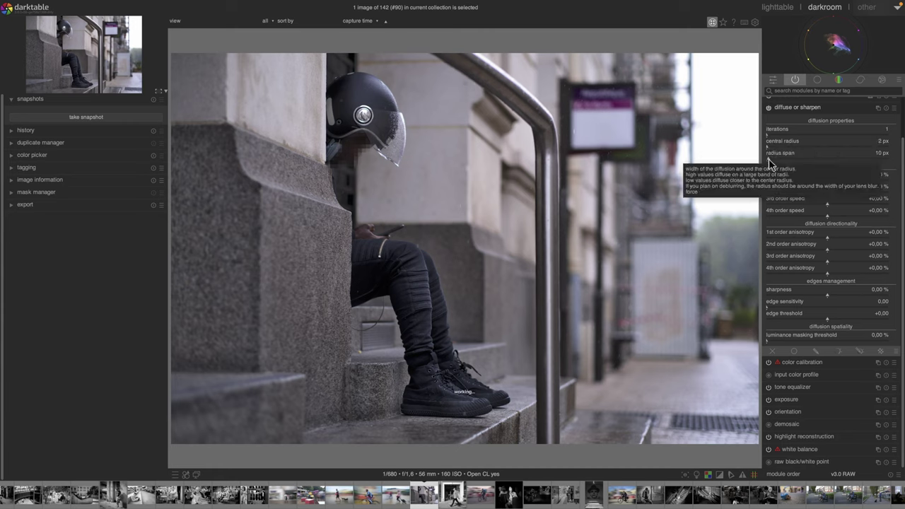
{"action": "scroll", "coordinate": [771, 164], "scroll_direction": "down", "scroll_amount": 4}
{"action": "left_click", "coordinate": [767, 147]}
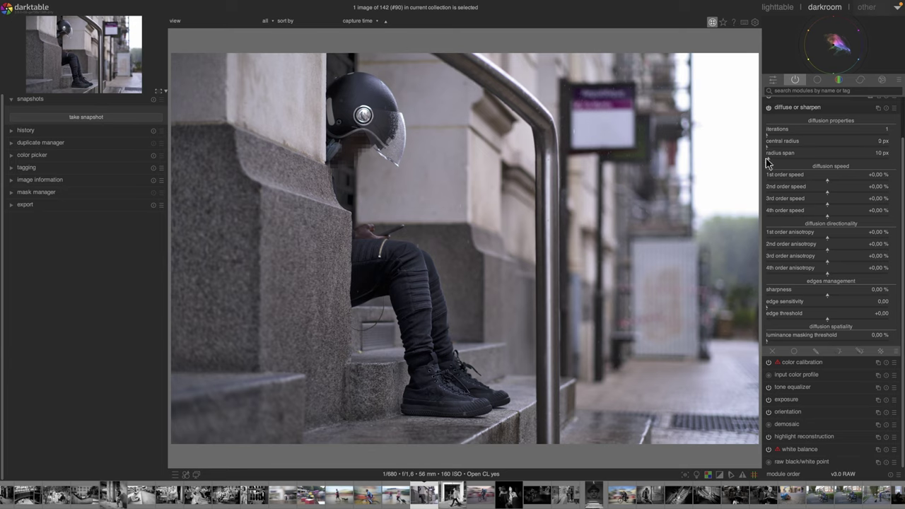
{"action": "scroll", "coordinate": [770, 163], "scroll_direction": "up", "scroll_amount": 6}
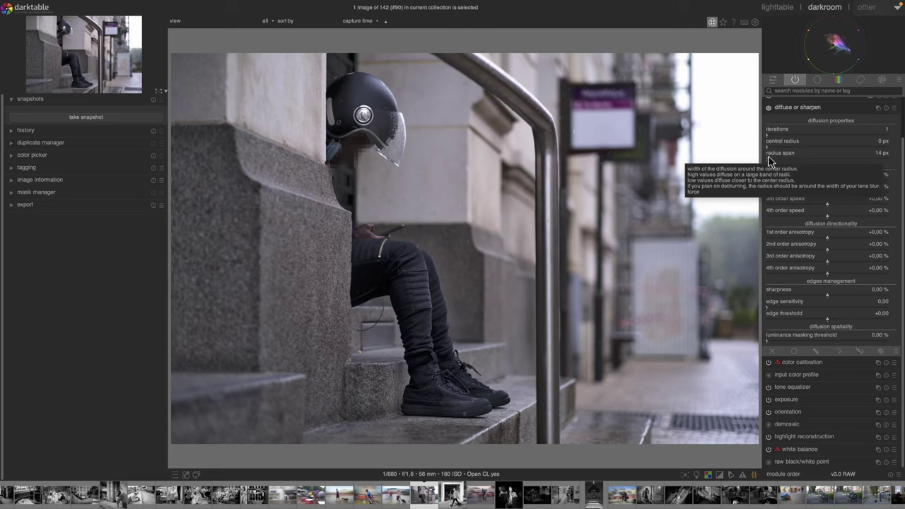
Raise both the central radius and the radius span to 512 px
{"action": "scroll", "coordinate": [770, 149], "scroll_direction": "up", "scroll_amount": 11}
{"action": "left_click_drag", "start_coordinate": [802, 151], "coordinate": [893, 150]}
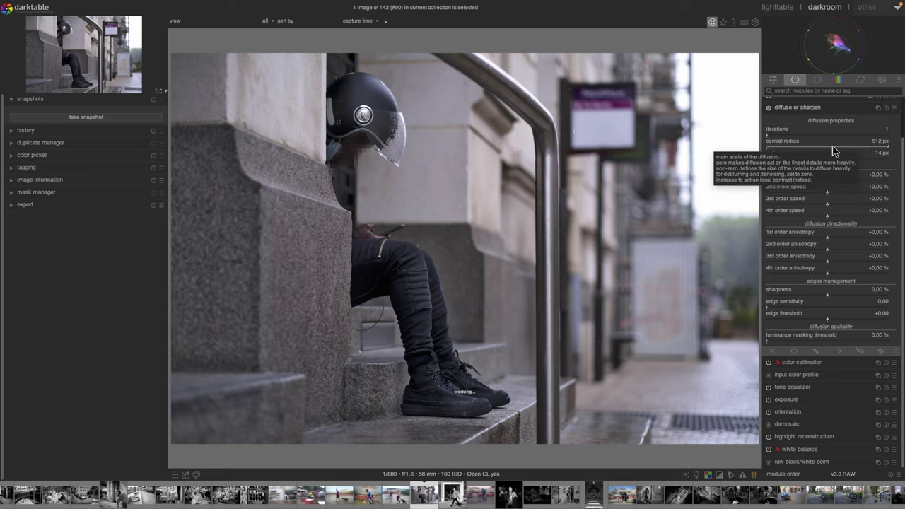
{"action": "left_click_drag", "start_coordinate": [770, 161], "coordinate": [893, 165]}
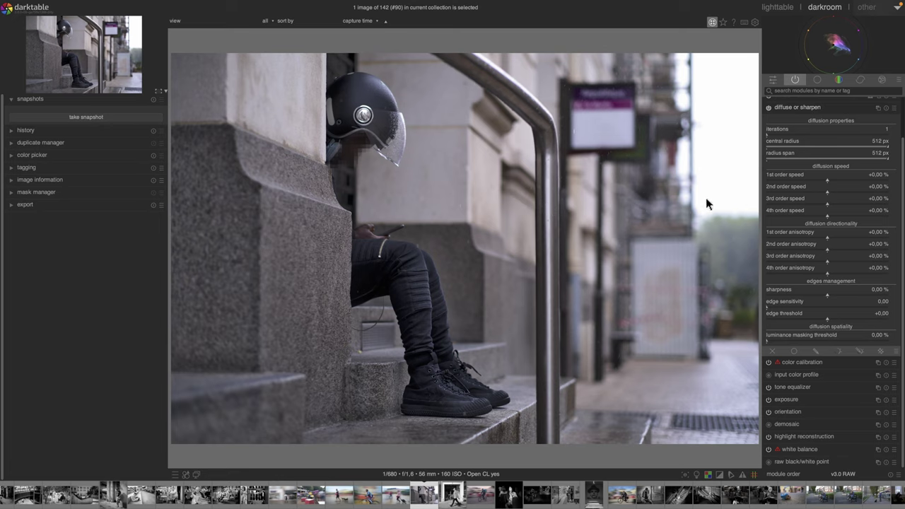
Reduce the central radius to 20 px and the radius span to 16 px
{"action": "left_click", "coordinate": [774, 157]}
{"action": "left_click", "coordinate": [783, 147]}
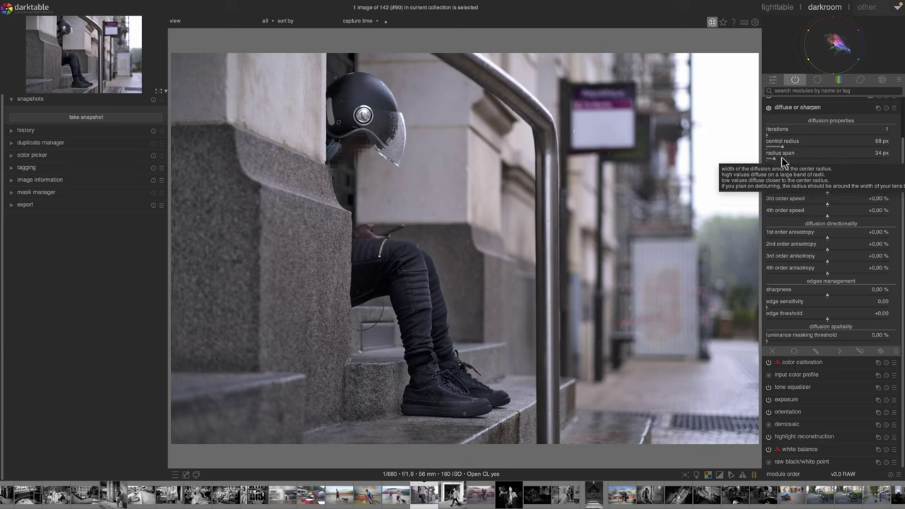
{"action": "left_click_drag", "start_coordinate": [782, 148], "coordinate": [771, 150]}
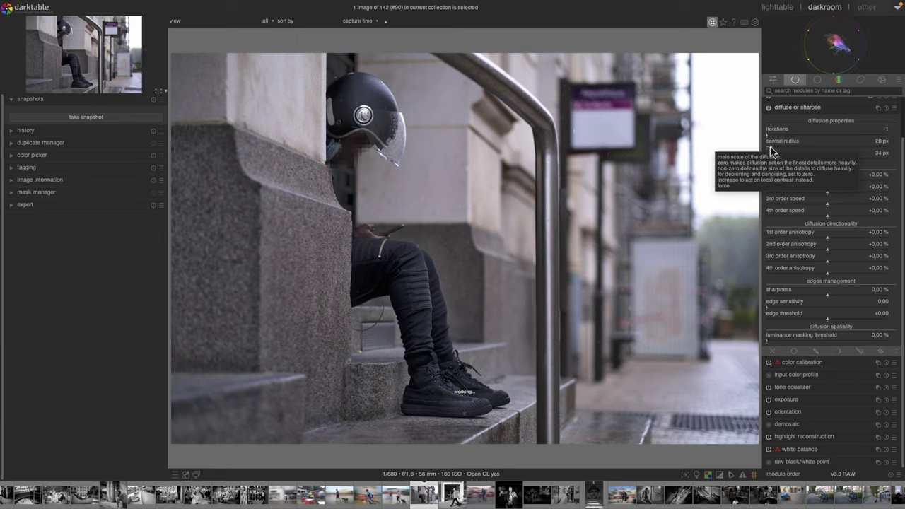
{"action": "left_click_drag", "start_coordinate": [771, 151], "coordinate": [772, 150]}
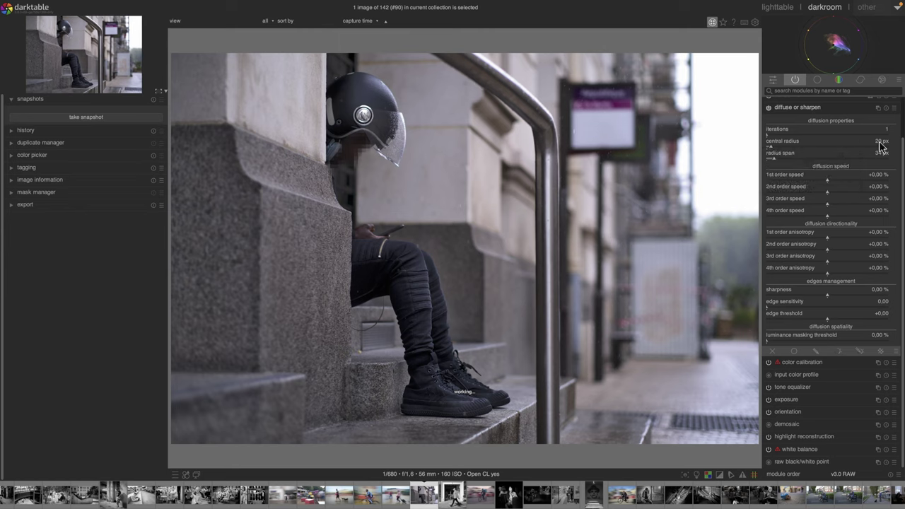
{"action": "left_click_drag", "start_coordinate": [772, 162], "coordinate": [770, 158]}
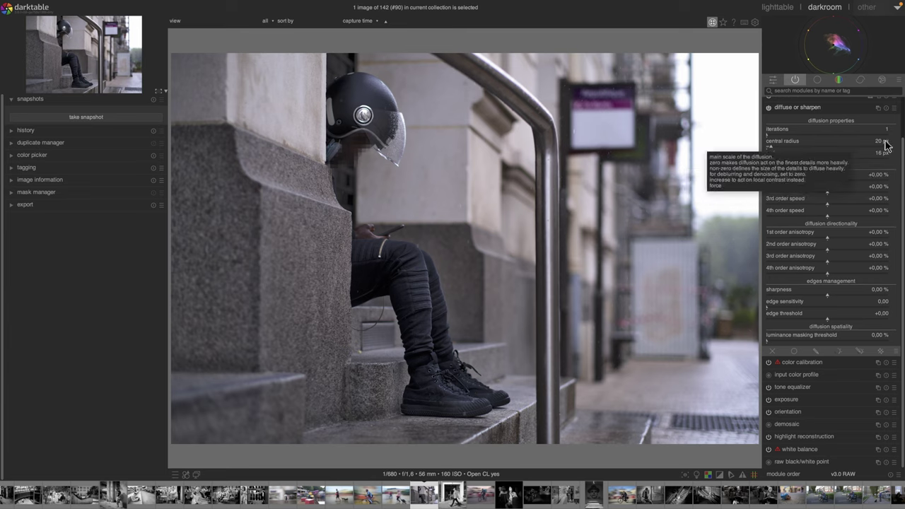
{"action": "scroll", "coordinate": [883, 155], "scroll_direction": "down", "scroll_amount": 2}
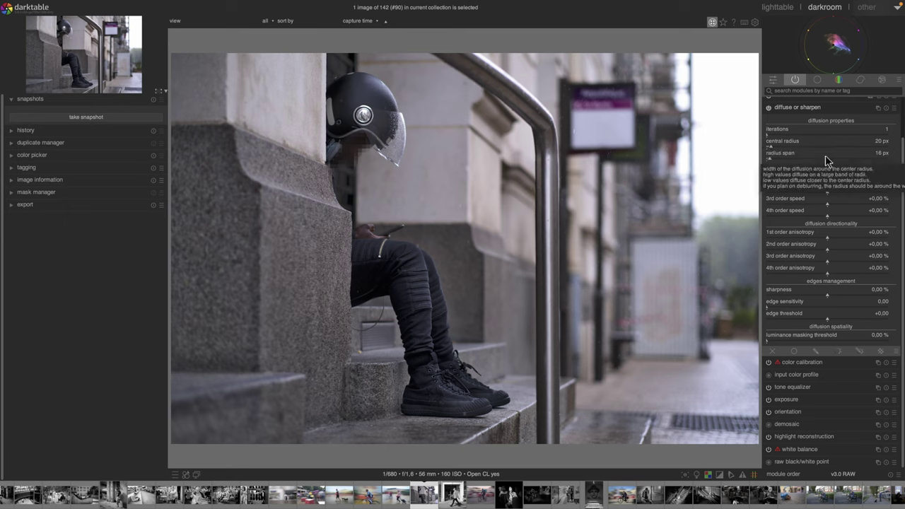
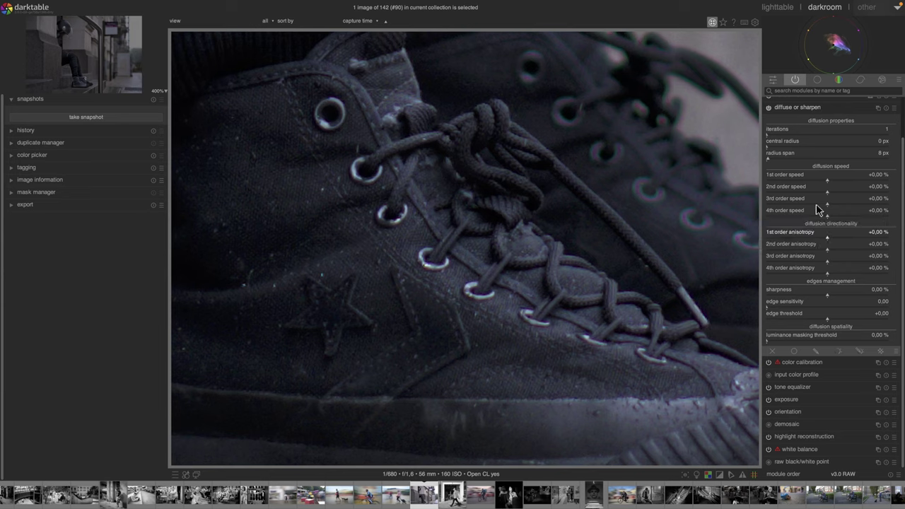
Try positive and negative 1st order speeds on the shoe, including 65.34 % and -78.34 %, ending at 55.23 %
{"action": "left_click", "coordinate": [860, 181]}
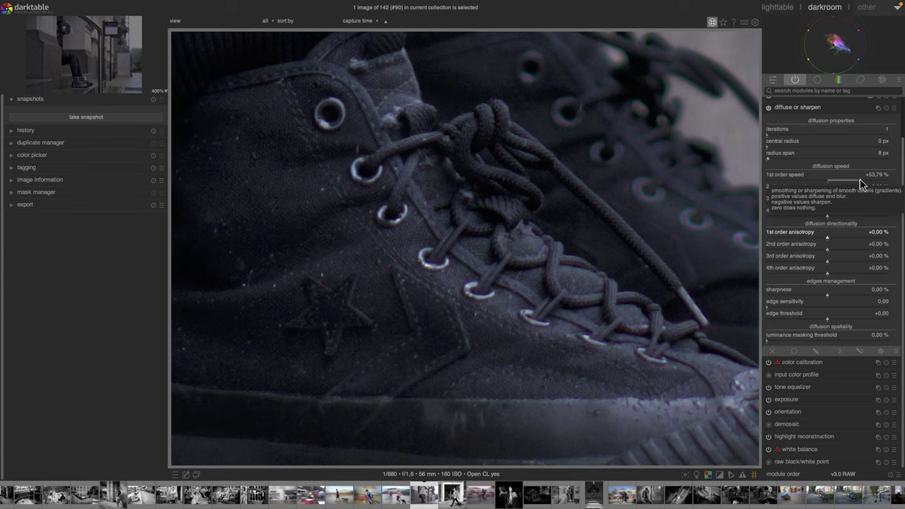
{"action": "left_click", "coordinate": [868, 181]}
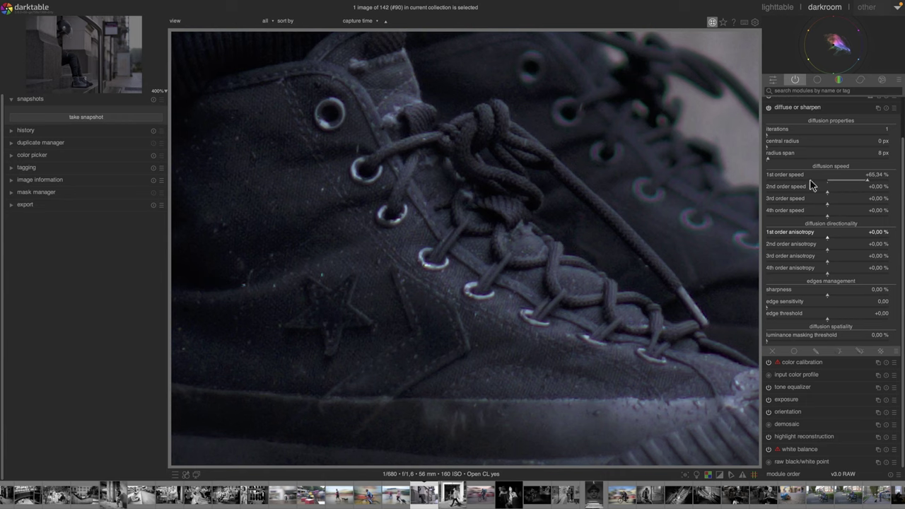
{"action": "left_click", "coordinate": [781, 183]}
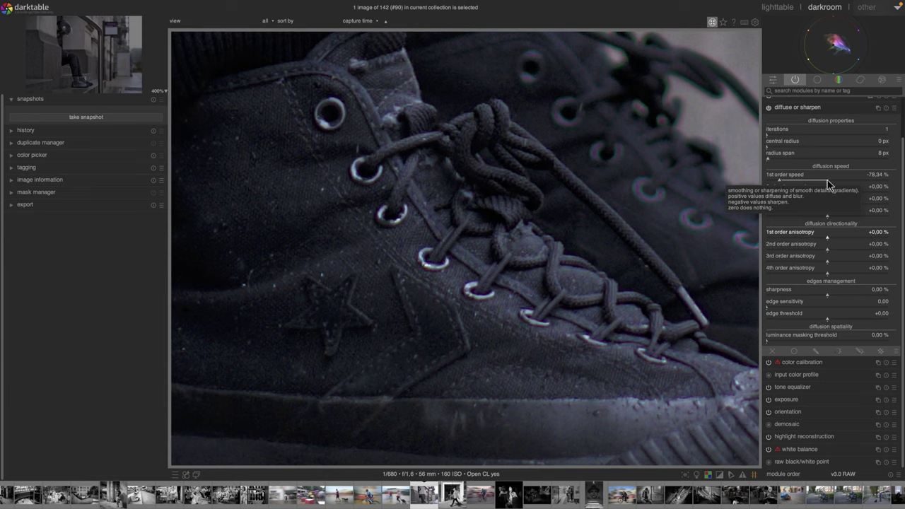
{"action": "left_click", "coordinate": [868, 184]}
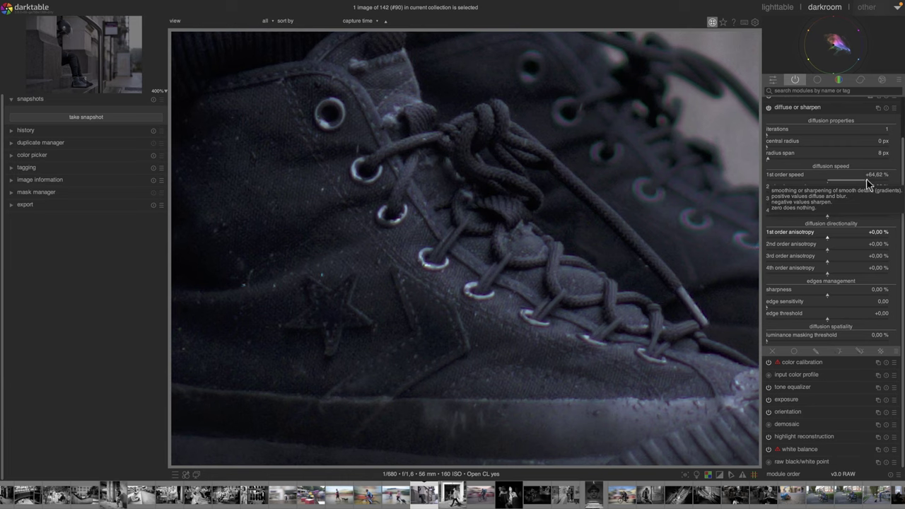
{"action": "left_click_drag", "start_coordinate": [867, 182], "coordinate": [861, 183]}
Set the diffusion iterations to 5 and the 1st order speed to 100 %
{"action": "scroll", "coordinate": [771, 138], "scroll_direction": "up", "scroll_amount": 9}
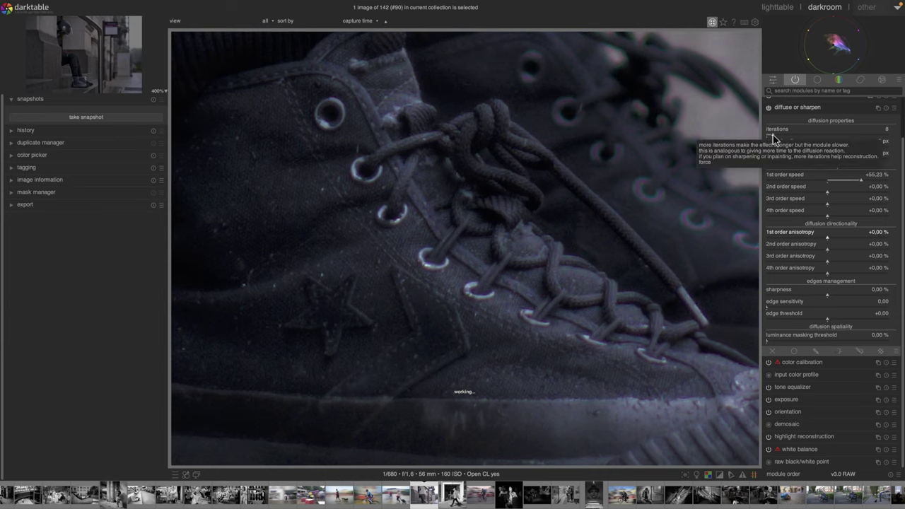
{"action": "right_click", "coordinate": [775, 138]}
{"action": "type", "text": "5"}
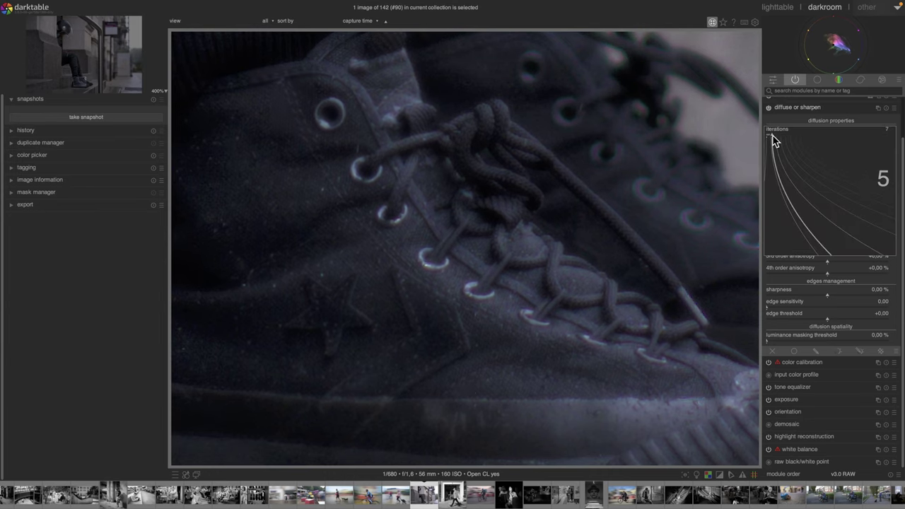
{"action": "key", "text": "Return"}
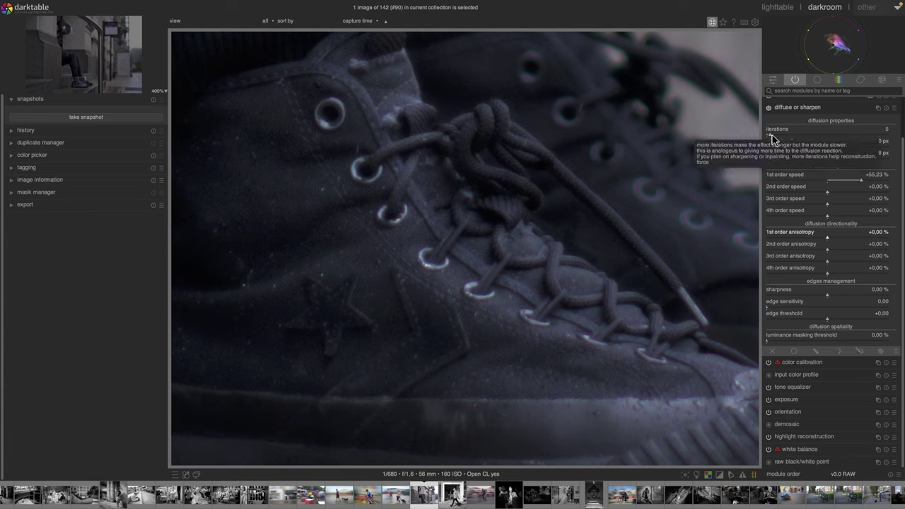
{"action": "right_click", "coordinate": [837, 181]}
{"action": "type", "text": "100"}
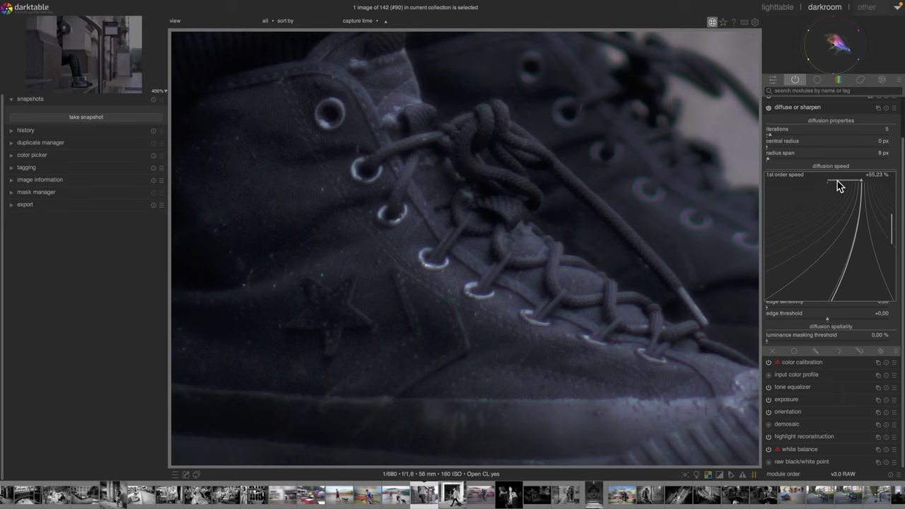
{"action": "key", "text": "Return"}
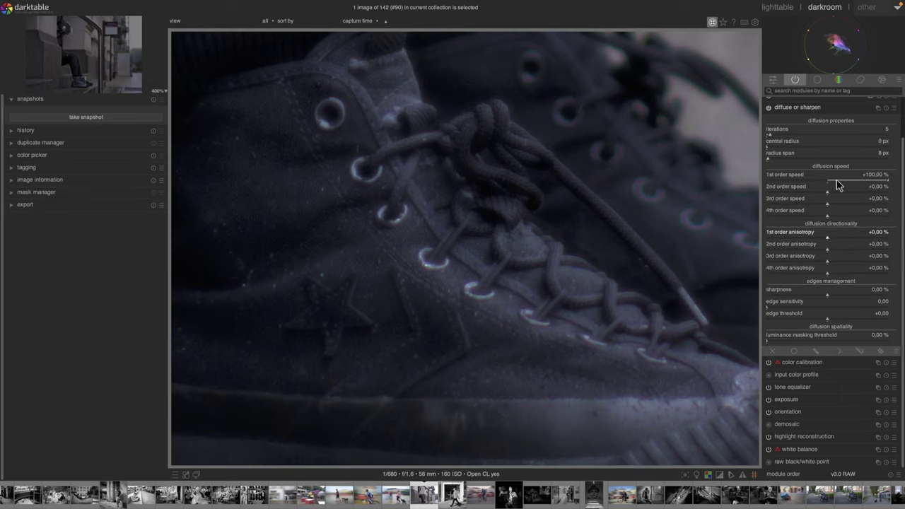
Toggle the diffuse or sharpen module to compare its effect, leave it enabled and take a snapshot of the result
{"action": "left_click", "coordinate": [770, 108]}
{"action": "left_click", "coordinate": [769, 109]}
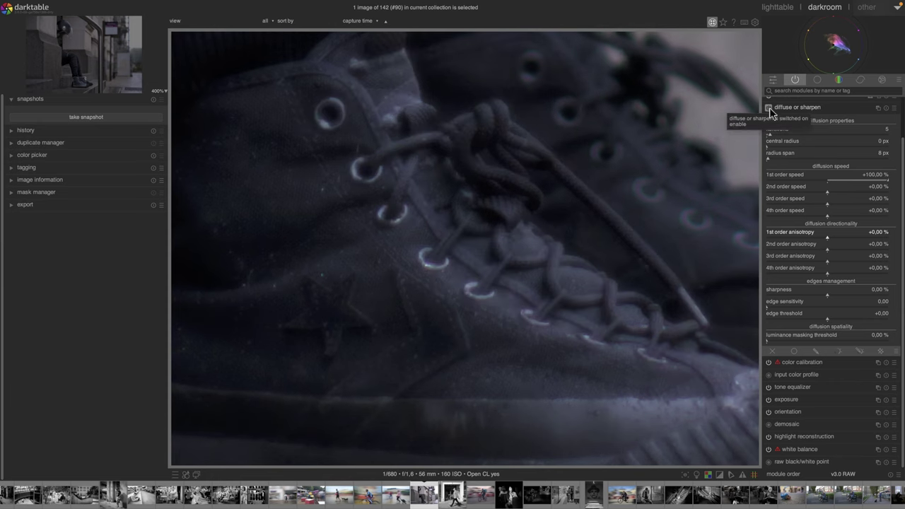
{"action": "left_click", "coordinate": [769, 109]}
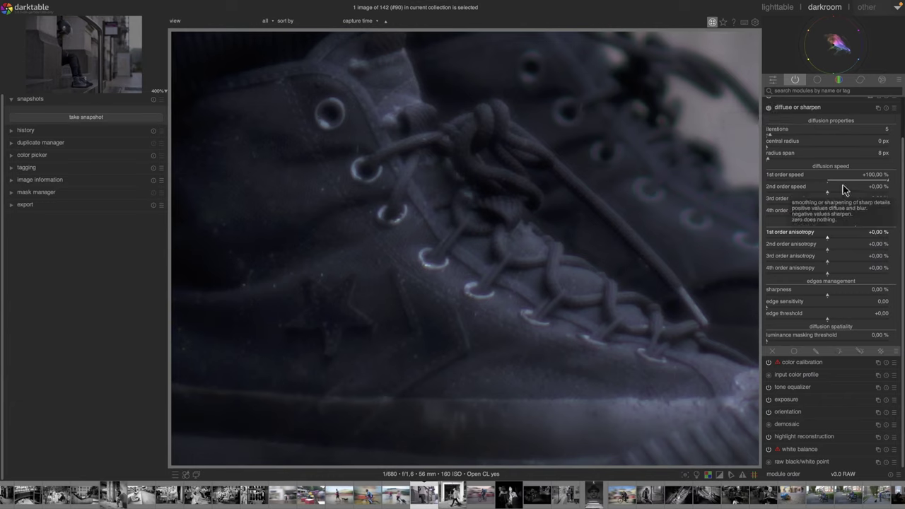
{"action": "left_click", "coordinate": [61, 120]}
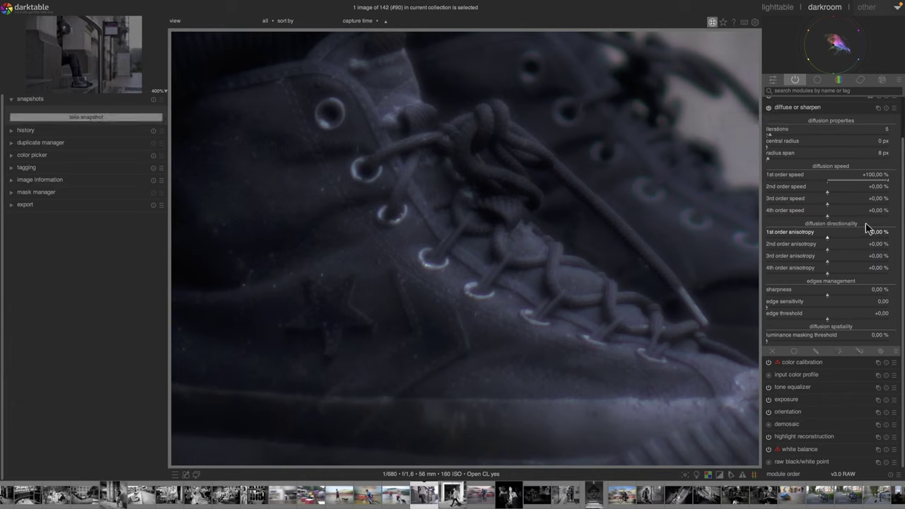
Reset the 1st order speed to zero and set the 2nd order speed to 100 %
{"action": "double_click", "coordinate": [830, 181]}
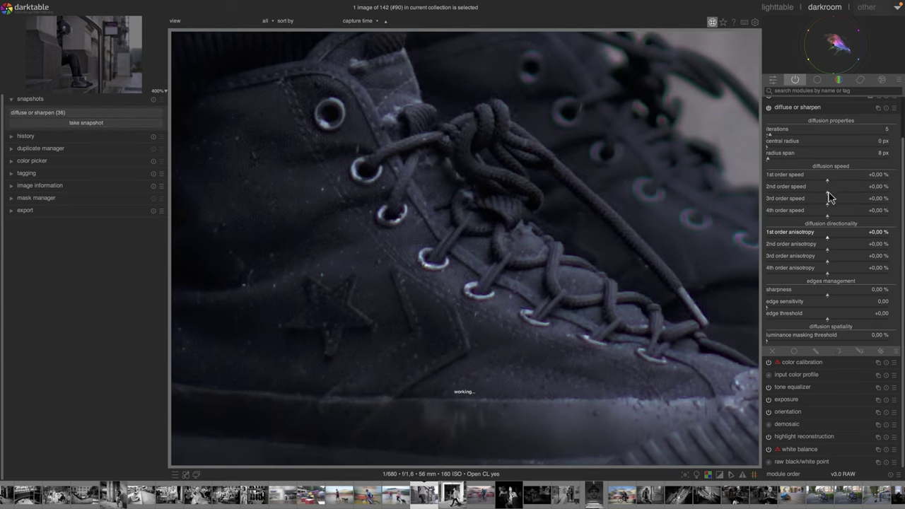
{"action": "right_click", "coordinate": [831, 192]}
{"action": "type", "text": "100"}
{"action": "key", "text": "Return"}
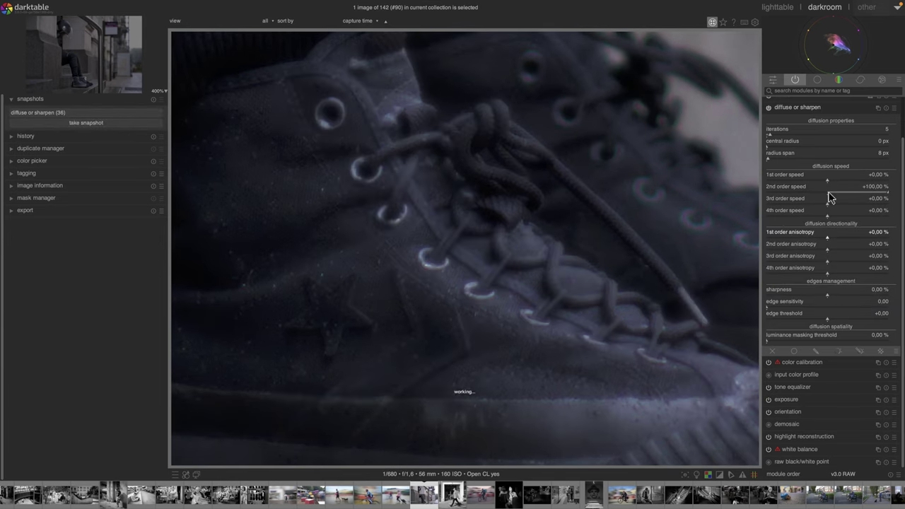
Compare the 2nd order blur with the saved snapshot across the split view, then close the comparison
{"action": "left_click", "coordinate": [44, 113]}
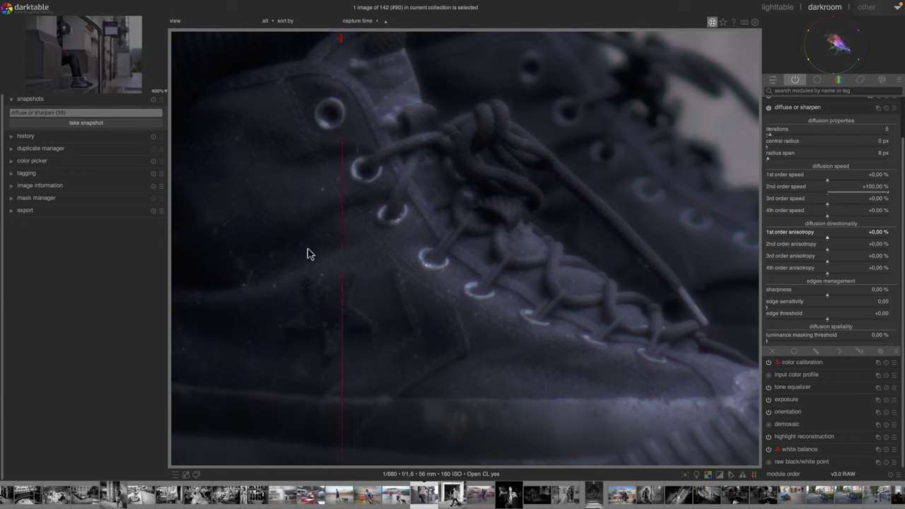
{"action": "left_click_drag", "start_coordinate": [253, 250], "coordinate": [202, 248]}
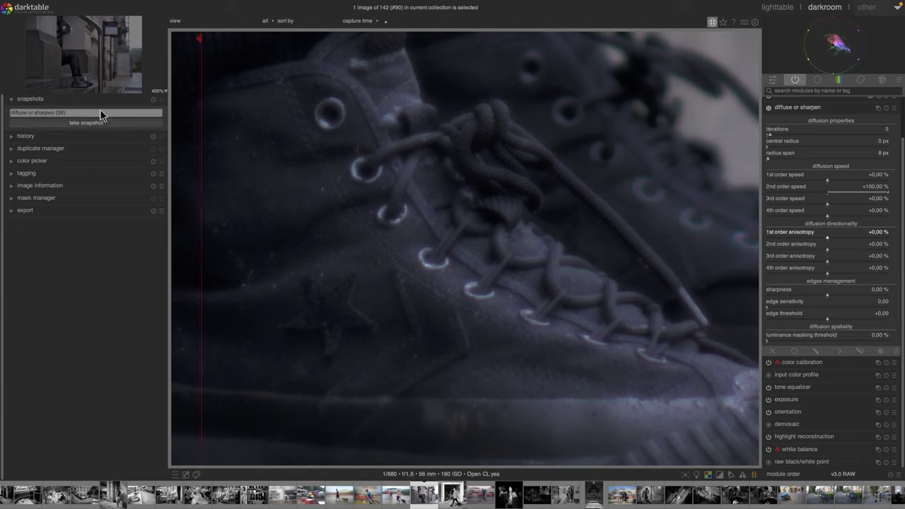
{"action": "left_click", "coordinate": [134, 113]}
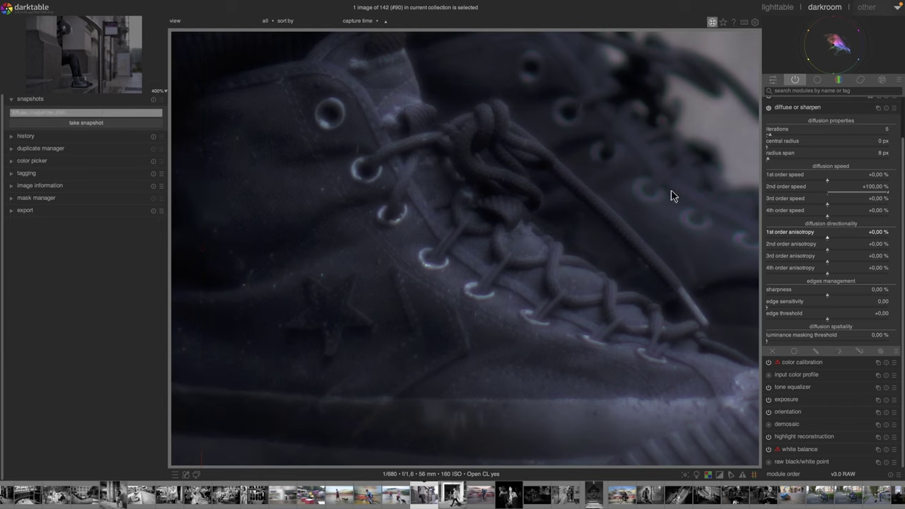
Reset the 2nd order speed to zero and set the 3rd order speed to 100 %
{"action": "double_click", "coordinate": [828, 192]}
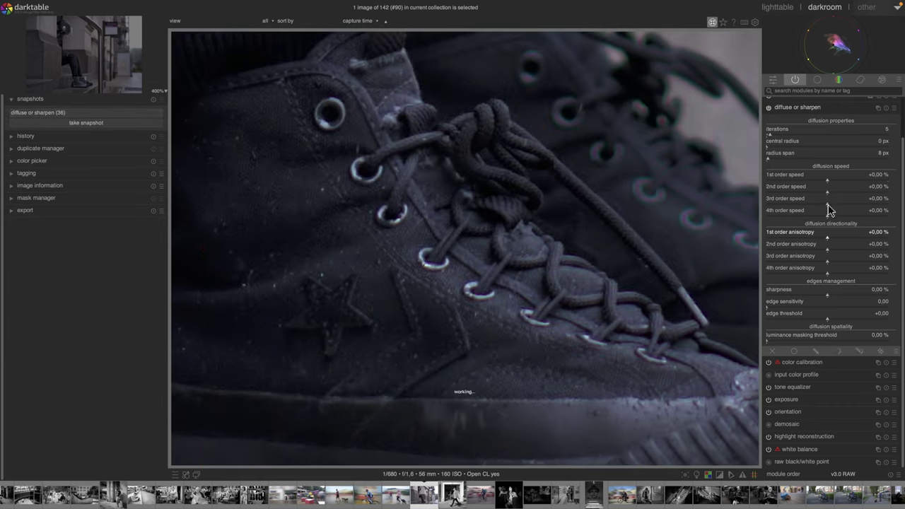
{"action": "right_click", "coordinate": [829, 202]}
{"action": "type", "text": "100"}
{"action": "key", "text": "Return"}
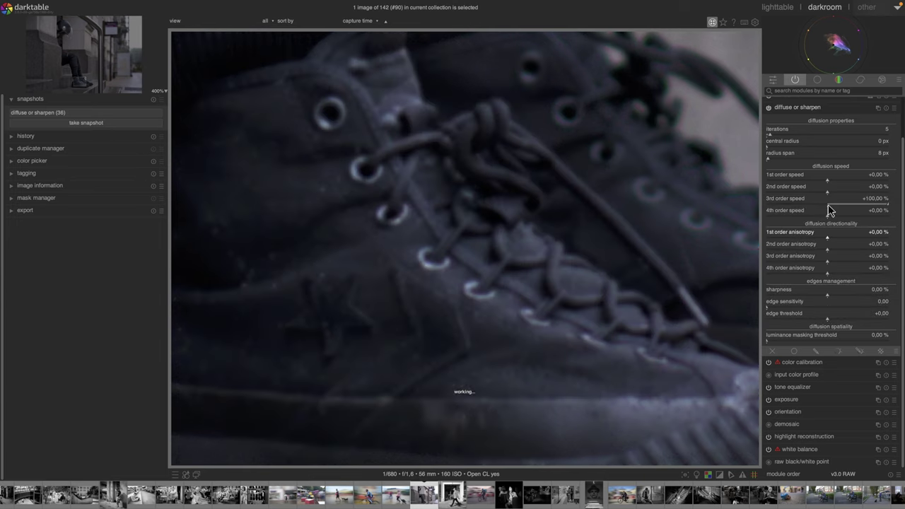
Compare the 3rd order blur with the saved snapshot across the split view, then close the comparison
{"action": "left_click", "coordinate": [81, 113]}
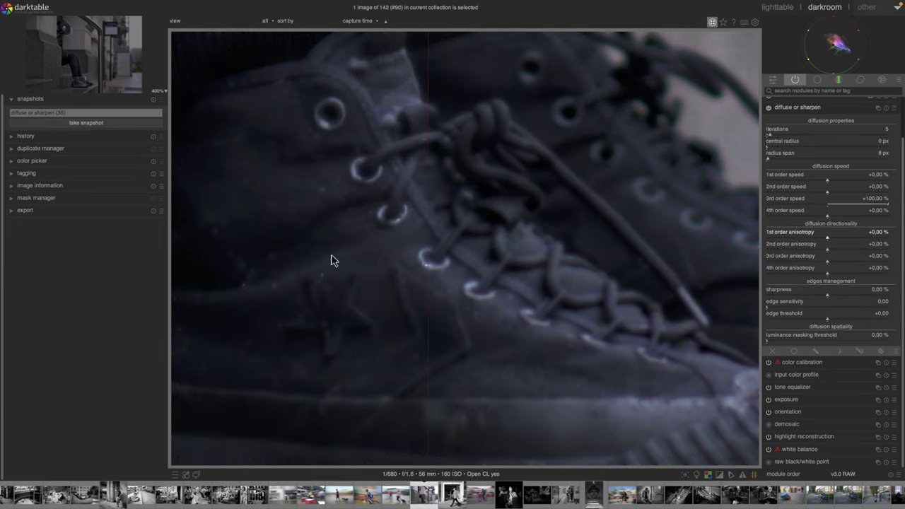
{"action": "mouse_move", "coordinate": [591, 263]}
{"action": "left_mouse_down"}
{"action": "mouse_move", "coordinate": [349, 259]}
{"action": "mouse_move", "coordinate": [672, 250]}
{"action": "mouse_move", "coordinate": [322, 259]}
{"action": "left_mouse_up"}
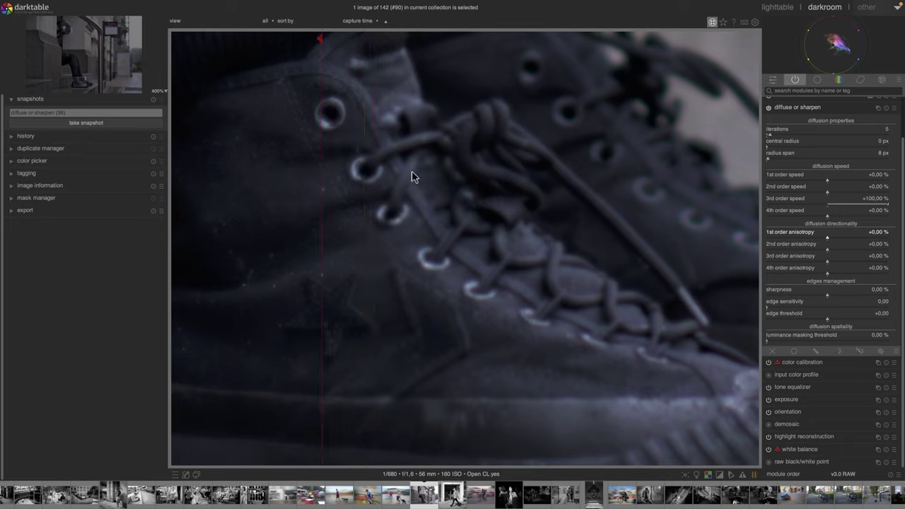
{"action": "mouse_move", "coordinate": [445, 269]}
{"action": "left_mouse_down"}
{"action": "mouse_move", "coordinate": [237, 275]}
{"action": "mouse_move", "coordinate": [568, 266]}
{"action": "left_mouse_up"}
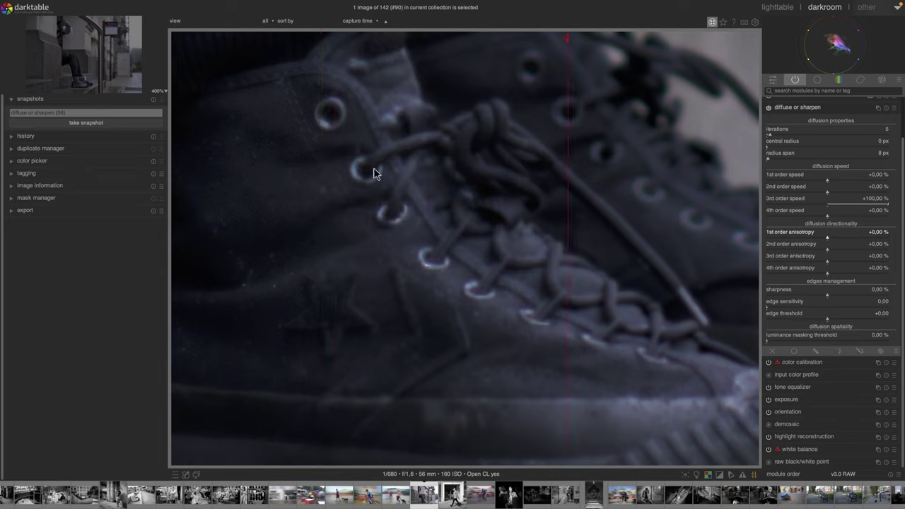
{"action": "mouse_move", "coordinate": [535, 297]}
{"action": "left_mouse_down"}
{"action": "mouse_move", "coordinate": [176, 297]}
{"action": "mouse_move", "coordinate": [463, 289]}
{"action": "mouse_move", "coordinate": [160, 285]}
{"action": "mouse_move", "coordinate": [611, 264]}
{"action": "mouse_move", "coordinate": [535, 275]}
{"action": "left_mouse_up"}
{"action": "left_click", "coordinate": [108, 113]}
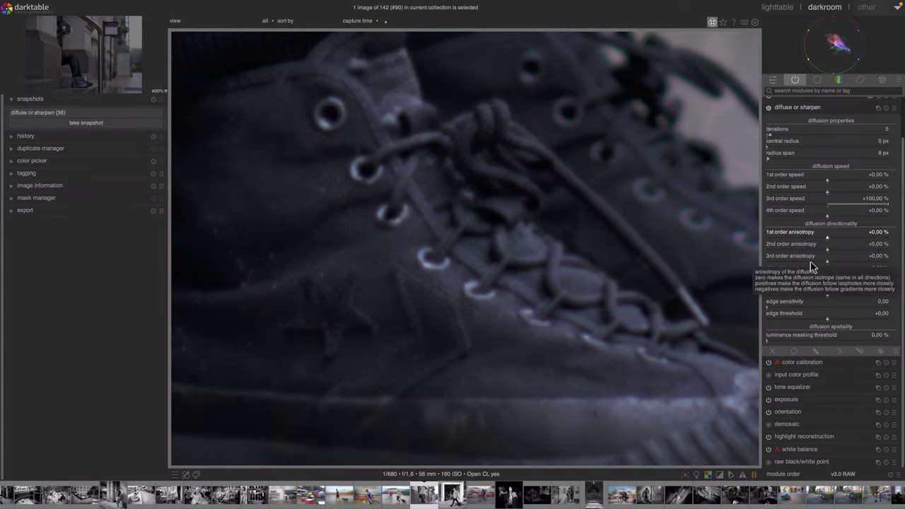
Reset the 3rd order speed to zero, then set the 1st order speed to 100 % and the 1st order anisotropy to 1000 %
{"action": "double_click", "coordinate": [829, 206]}
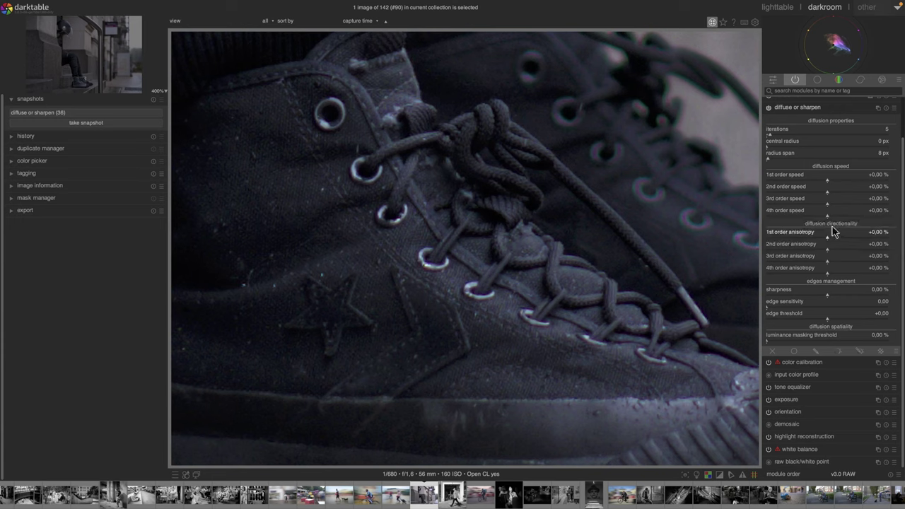
{"action": "left_click", "coordinate": [856, 183]}
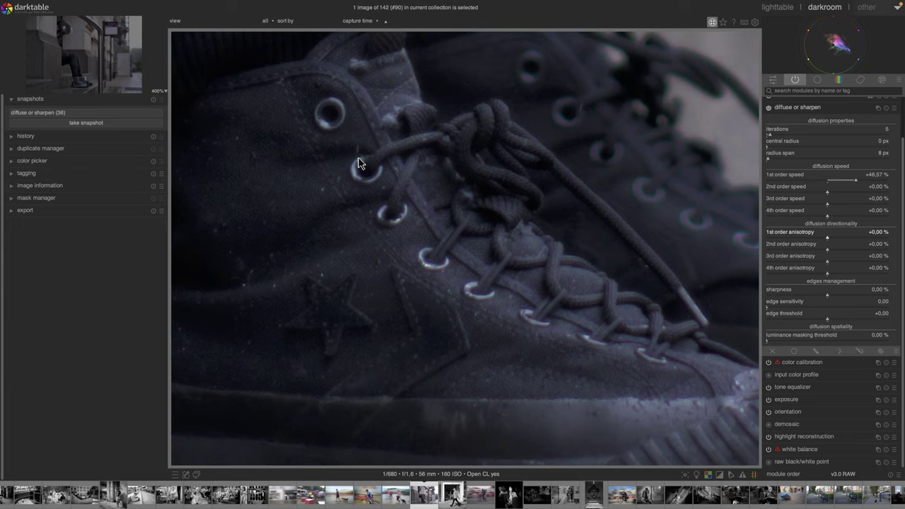
{"action": "left_click_drag", "start_coordinate": [855, 177], "coordinate": [893, 185]}
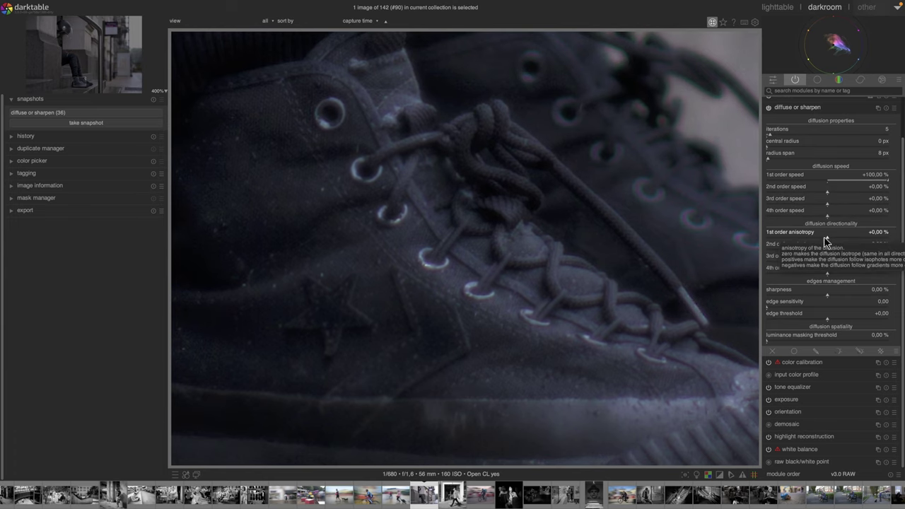
{"action": "left_click_drag", "start_coordinate": [830, 242], "coordinate": [896, 244]}
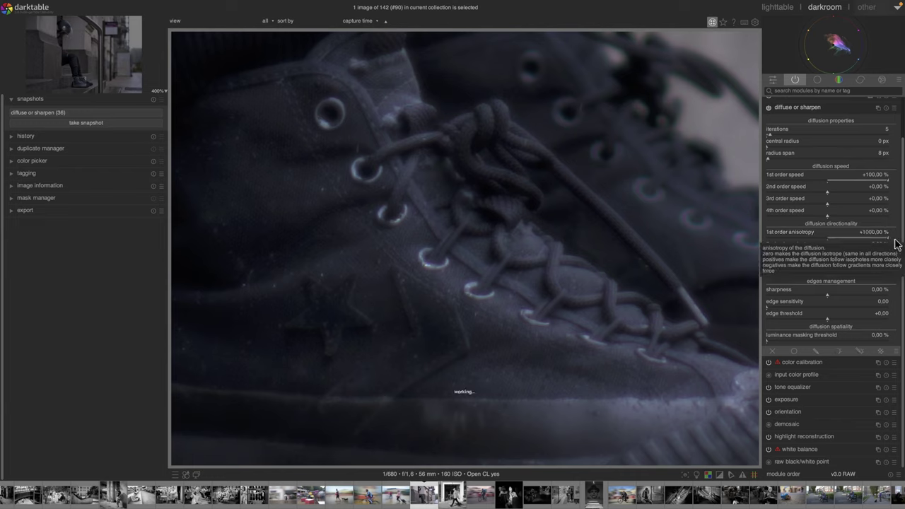
Replace the saved snapshot with one of the current result and set the 1st order anisotropy to -1000 %
{"action": "left_click", "coordinate": [155, 103]}
{"action": "left_click", "coordinate": [121, 117]}
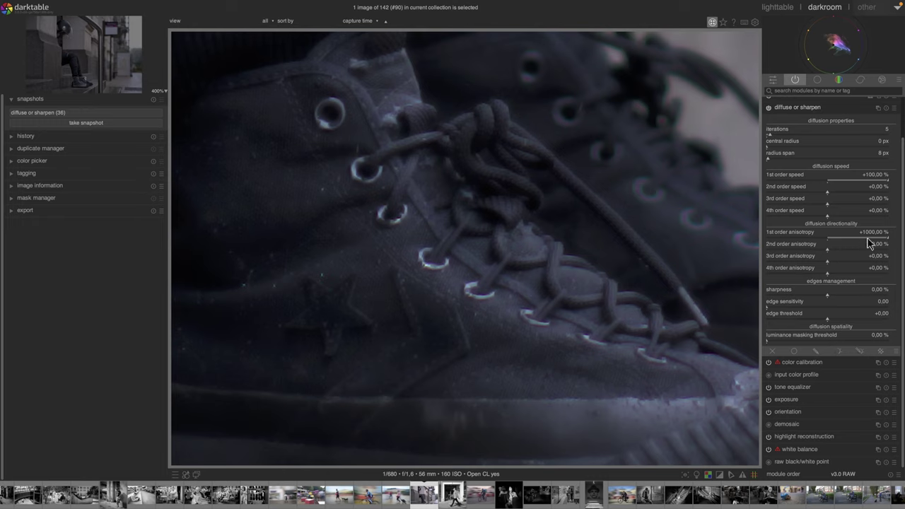
{"action": "left_click_drag", "start_coordinate": [882, 242], "coordinate": [731, 242]}
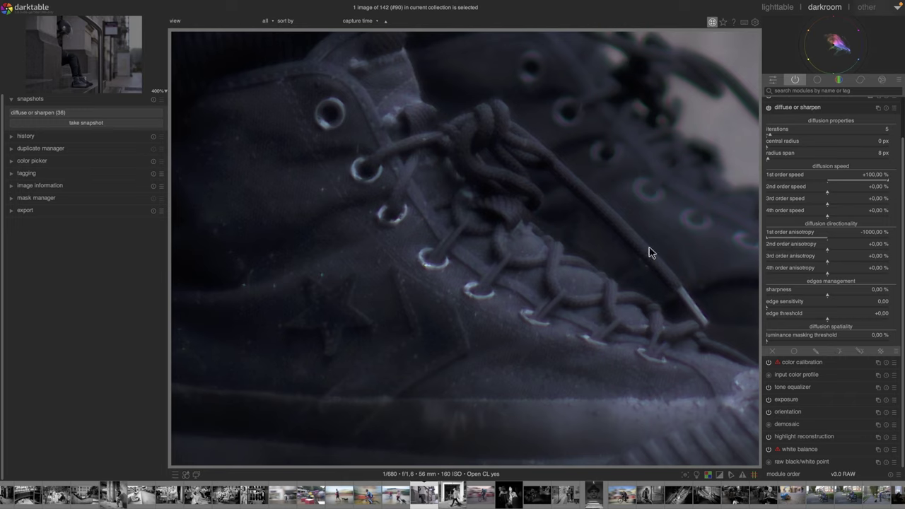
{"action": "left_click", "coordinate": [828, 238]}
{"action": "double_click", "coordinate": [829, 240]}
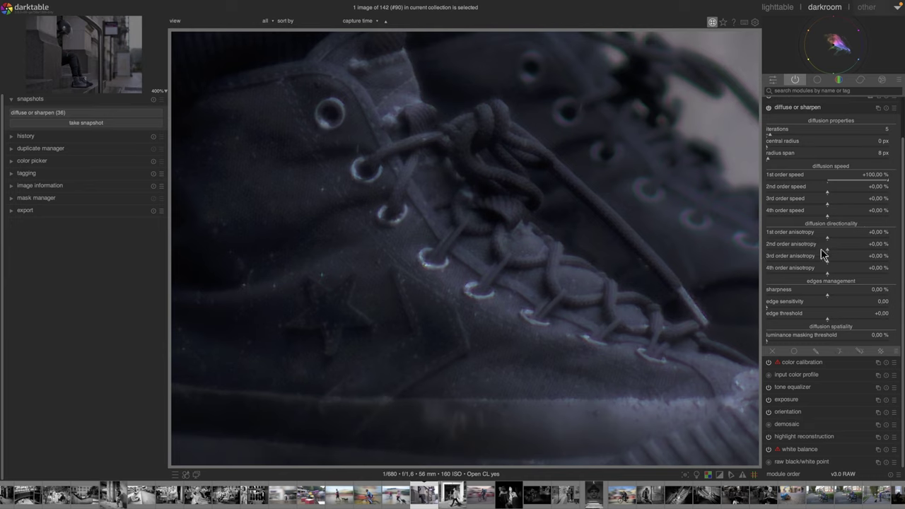
{"action": "left_click_drag", "start_coordinate": [829, 243], "coordinate": [756, 242]}
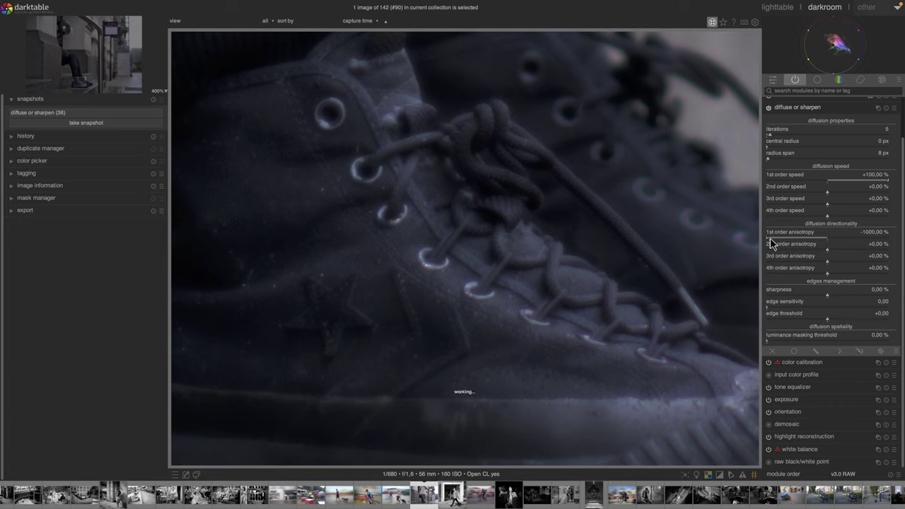
Compare the negative 1st order anisotropy with the positive-anisotropy snapshot by moving the split line across the shoe
{"action": "left_click", "coordinate": [71, 112]}
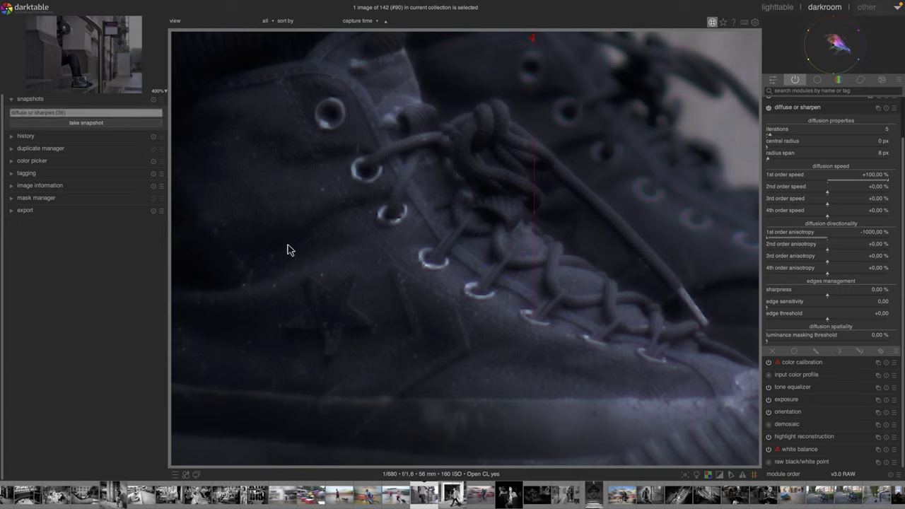
{"action": "left_click_drag", "start_coordinate": [498, 267], "coordinate": [298, 253]}
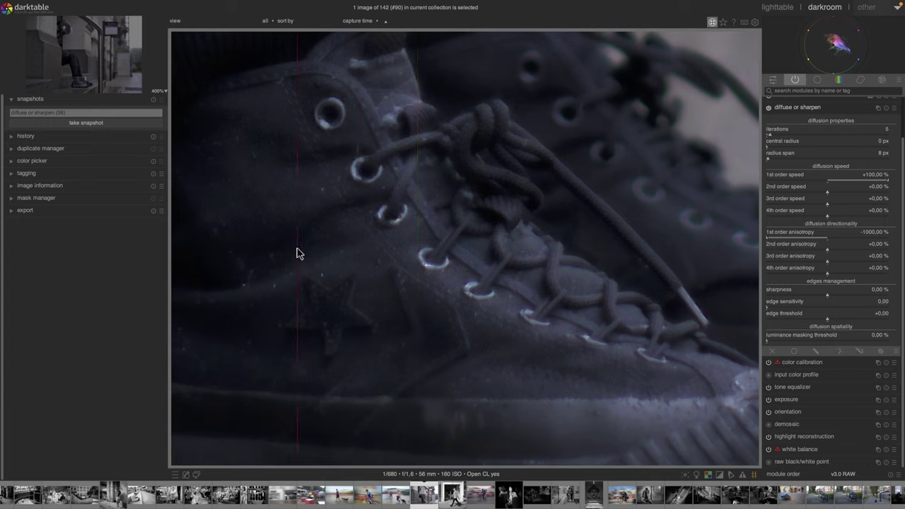
{"action": "left_click_drag", "start_coordinate": [297, 253], "coordinate": [395, 256]}
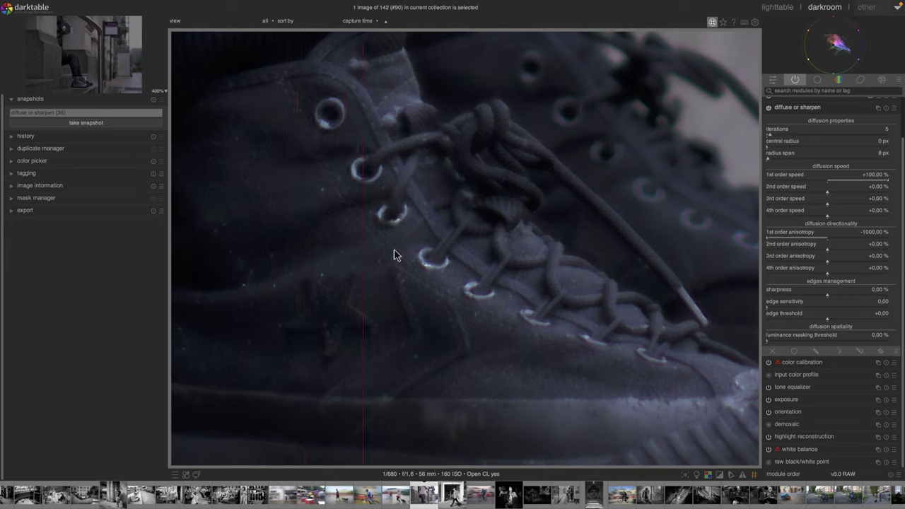
{"action": "left_click", "coordinate": [314, 241]}
{"action": "left_click_drag", "start_coordinate": [322, 220], "coordinate": [410, 237]}
Clear the snapshots, reset the 1st order speed to zero and bring the 1st order anisotropy close to zero, about 11 %
{"action": "double_click", "coordinate": [829, 181]}
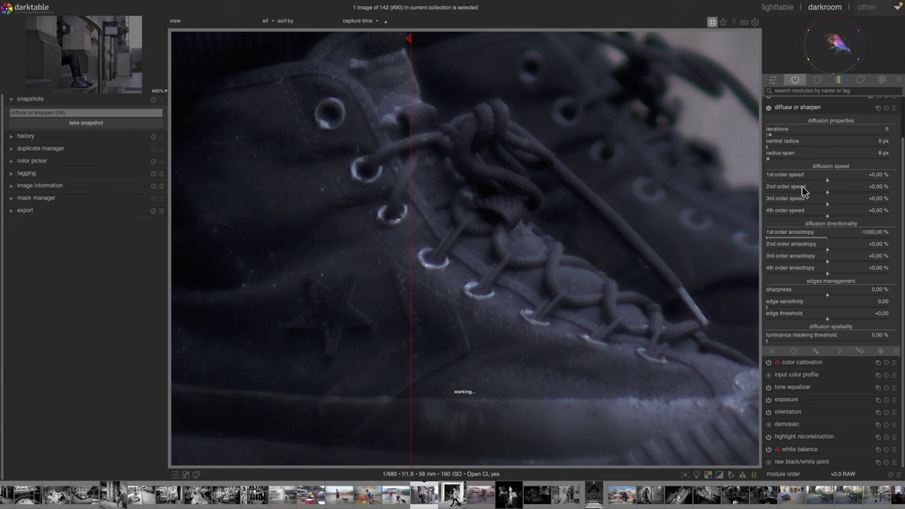
{"action": "left_click", "coordinate": [152, 100]}
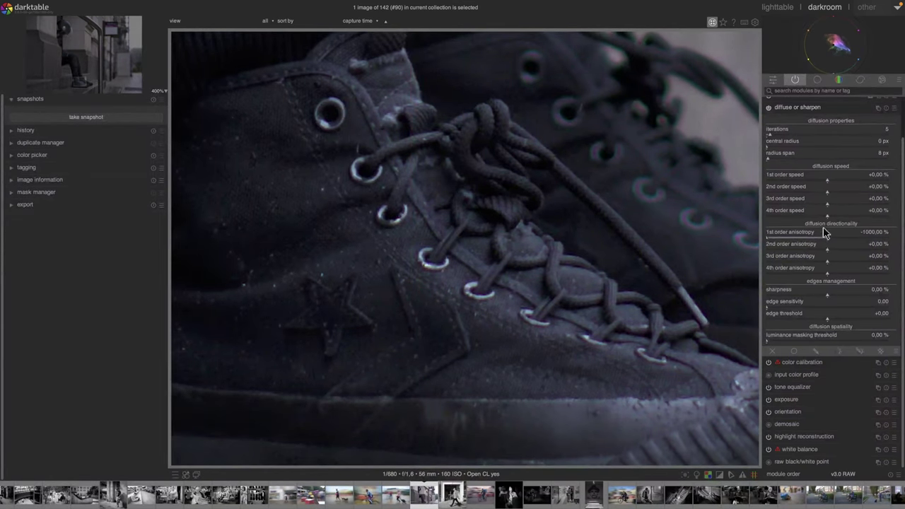
{"action": "double_click", "coordinate": [828, 238]}
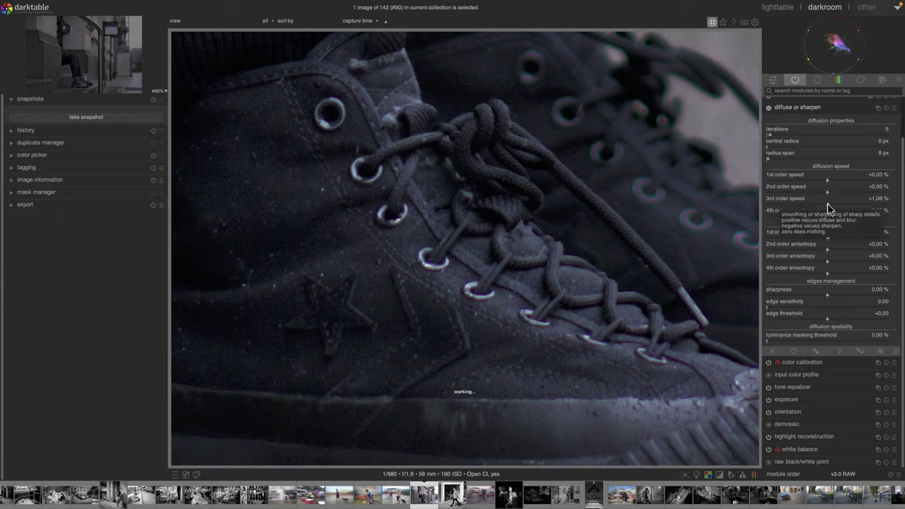
Set the 3rd order speed to 100 % and the 3rd order anisotropy to 1000 %
{"action": "right_click", "coordinate": [829, 204]}
{"action": "type", "text": "+100"}
{"action": "key", "text": "Return"}
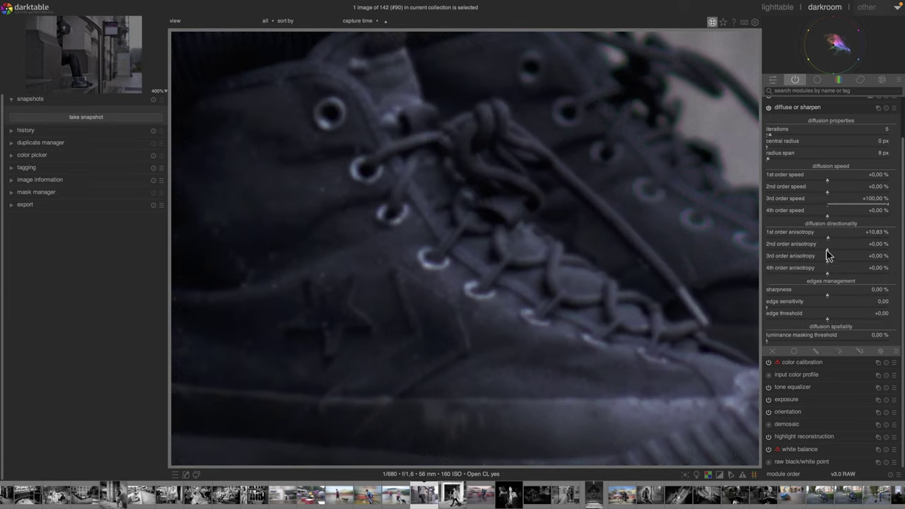
{"action": "right_click", "coordinate": [832, 266]}
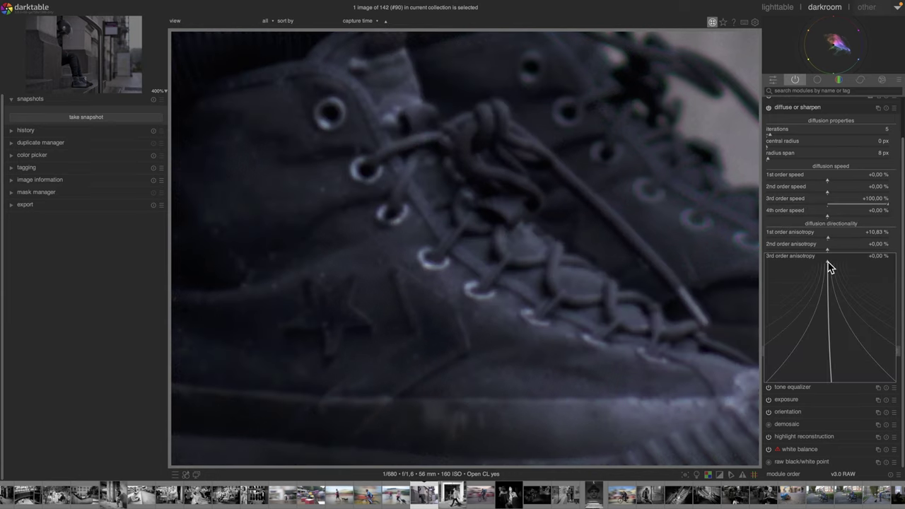
{"action": "type", "text": "+1000"}
{"action": "key", "text": "Return"}
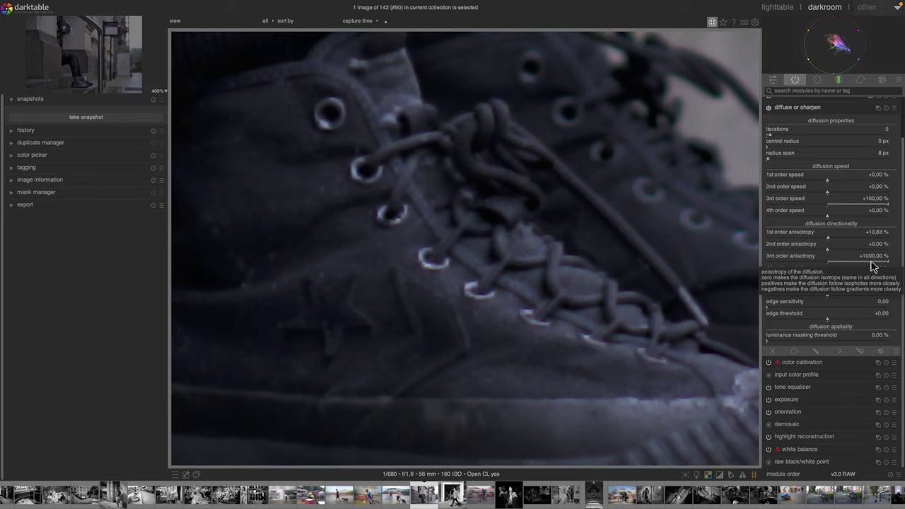
Take a snapshot of the current result and set the 3rd order anisotropy to -1000 %
{"action": "left_click", "coordinate": [68, 118]}
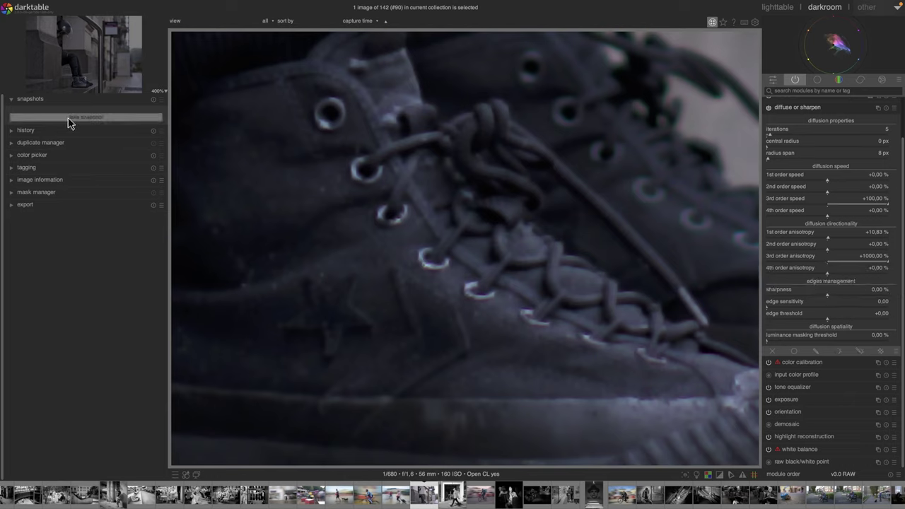
{"action": "left_click", "coordinate": [786, 261]}
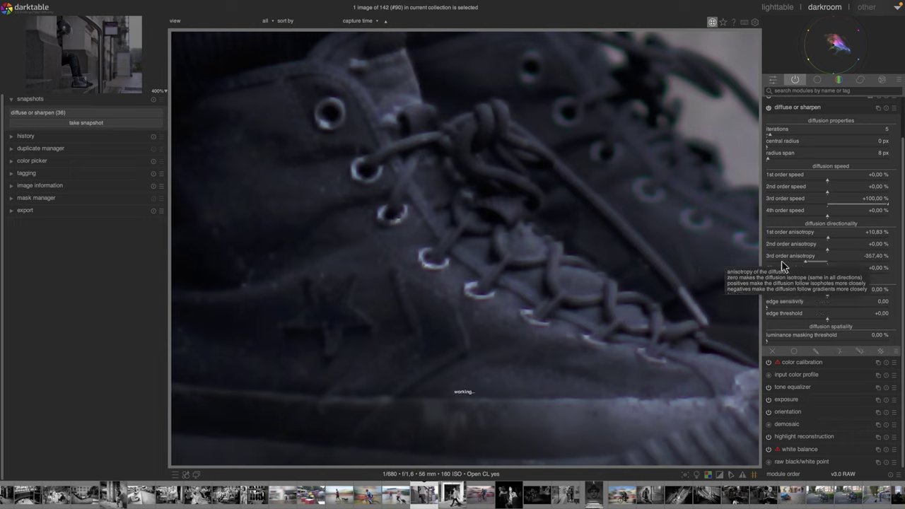
{"action": "left_click", "coordinate": [765, 263]}
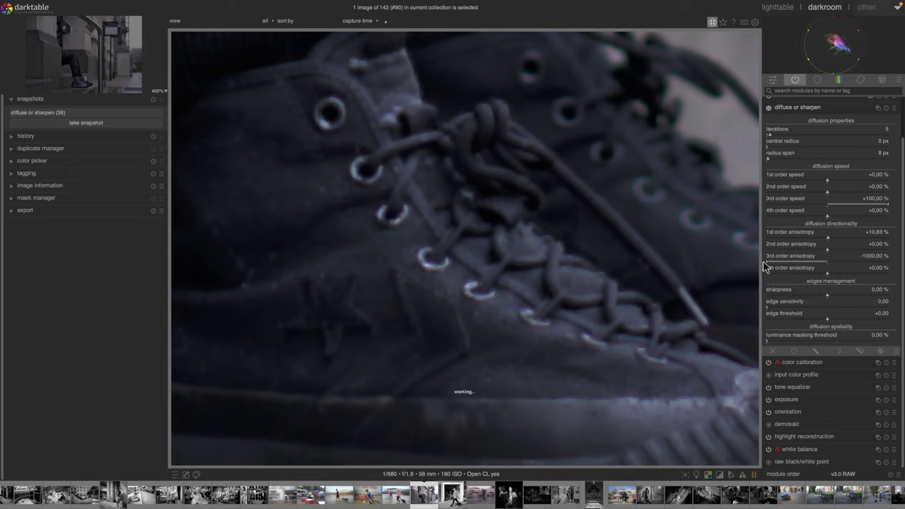
Compare the negative 3rd order anisotropy with the saved snapshot by moving the split line over the laces and star
{"action": "left_click", "coordinate": [72, 113]}
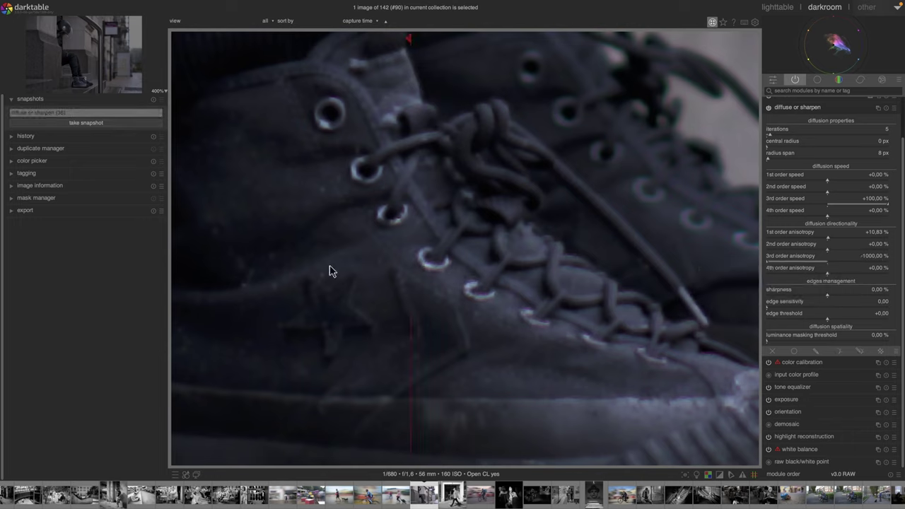
{"action": "left_click_drag", "start_coordinate": [411, 278], "coordinate": [259, 260]}
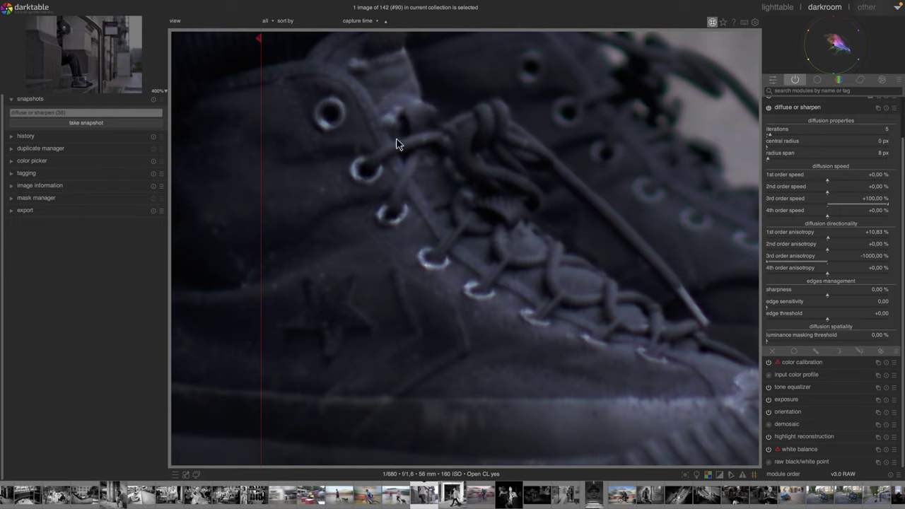
{"action": "left_click_drag", "start_coordinate": [300, 279], "coordinate": [471, 270]}
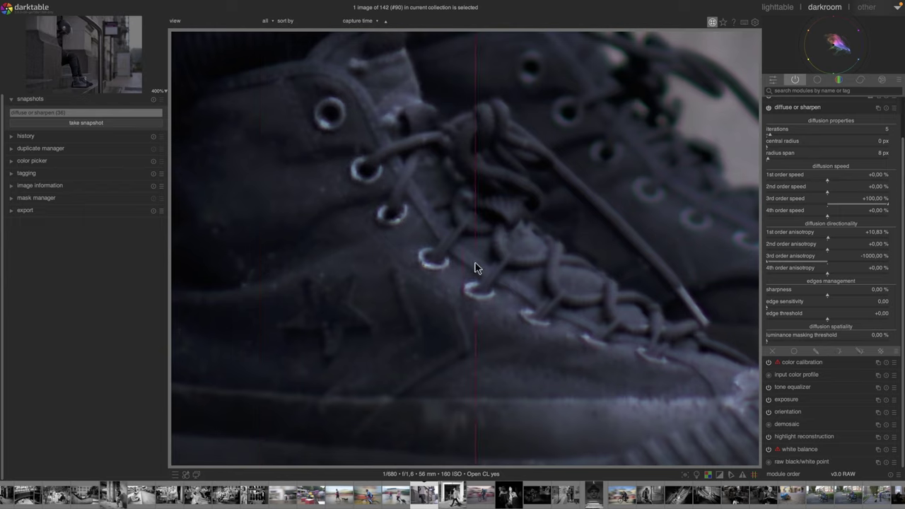
{"action": "left_click_drag", "start_coordinate": [463, 343], "coordinate": [341, 331]}
{"action": "left_click", "coordinate": [303, 344]}
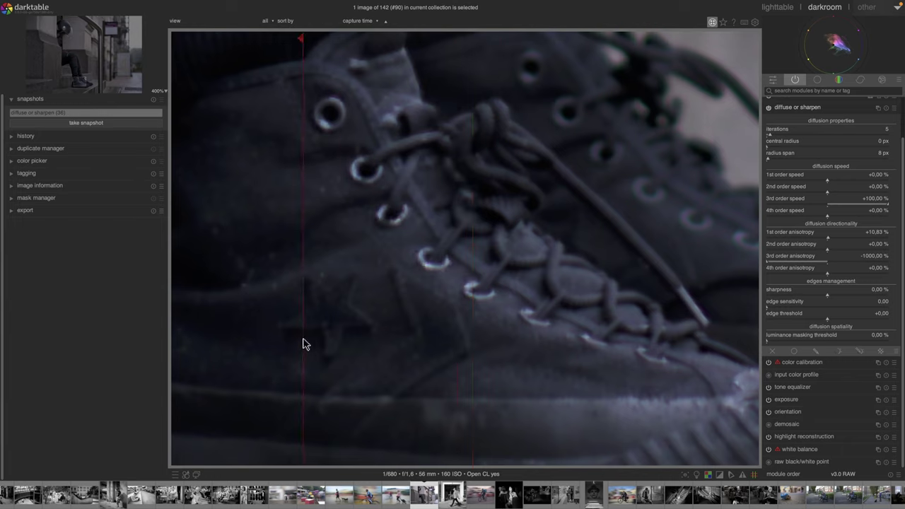
Bring the 3rd order anisotropy close to zero, about 4 %, reset the 3rd order speed to zero and clear the snapshots
{"action": "left_click", "coordinate": [829, 262]}
{"action": "left_click", "coordinate": [827, 205]}
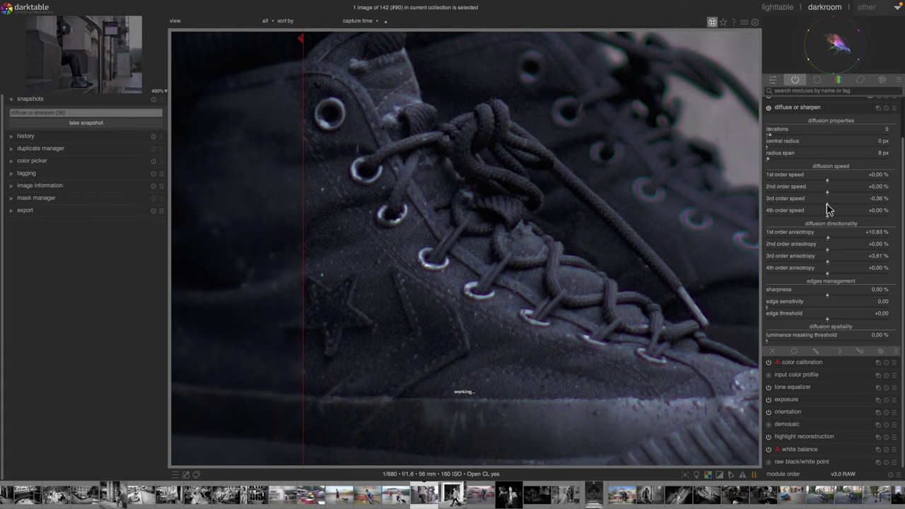
{"action": "left_click", "coordinate": [153, 101]}
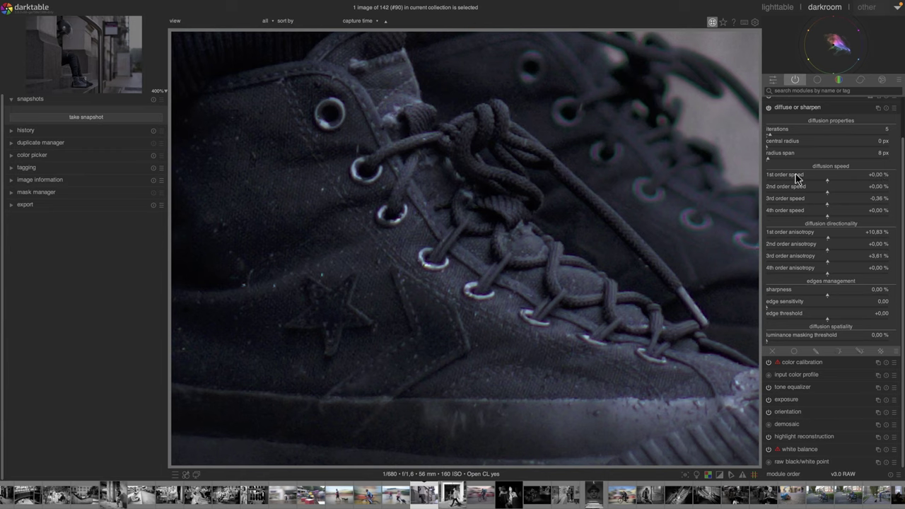
{"action": "double_click", "coordinate": [827, 203]}
Set the 4th order speed to -100 % to sharpen the shoe detail
{"action": "scroll", "coordinate": [752, 283], "scroll_direction": "down", "scroll_amount": 1}
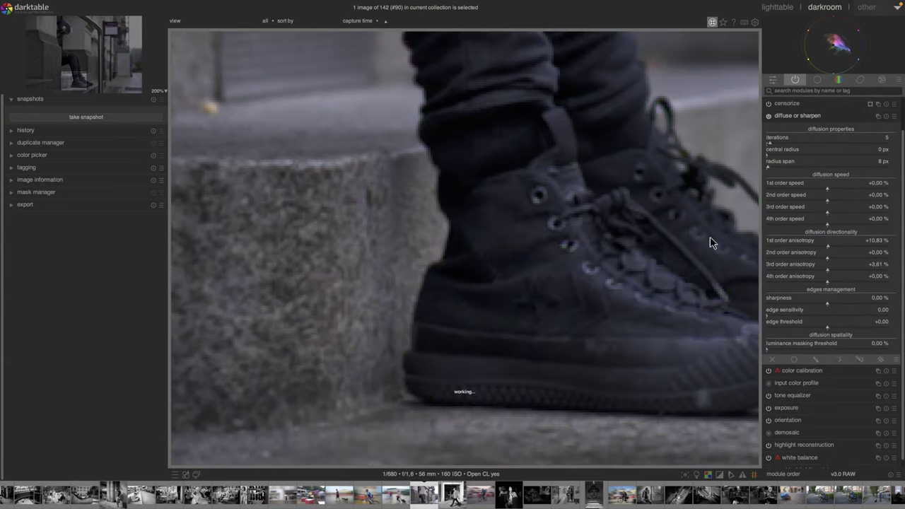
{"action": "left_click", "coordinate": [161, 92]}
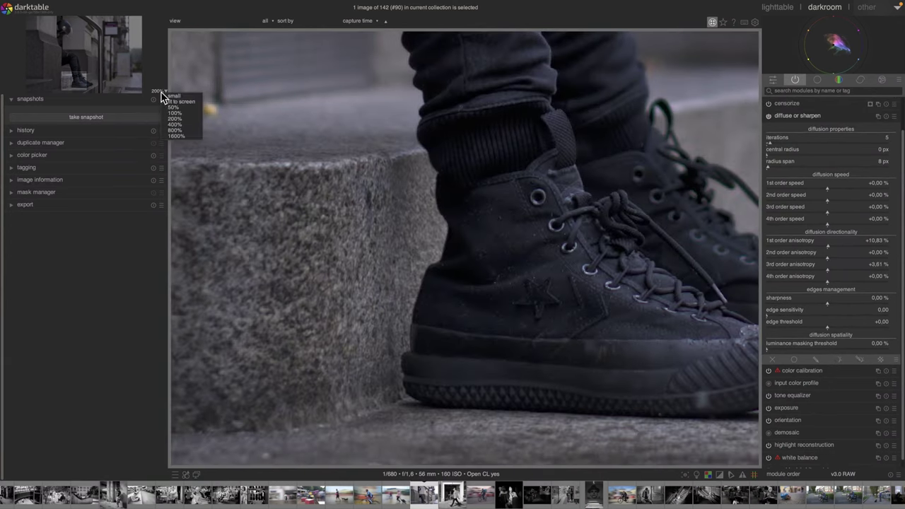
{"action": "left_click", "coordinate": [176, 131]}
{"action": "left_click_drag", "start_coordinate": [582, 276], "coordinate": [310, 269]}
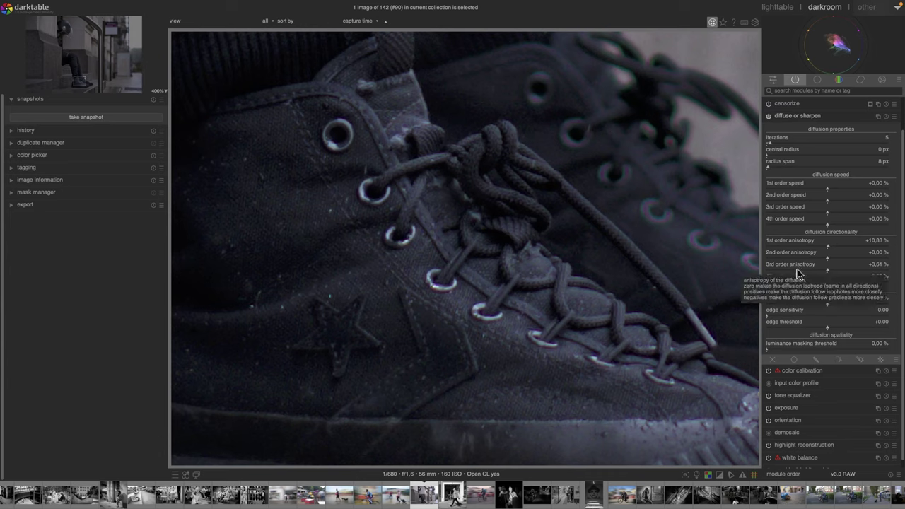
{"action": "left_click", "coordinate": [795, 224]}
{"action": "right_click", "coordinate": [795, 223]}
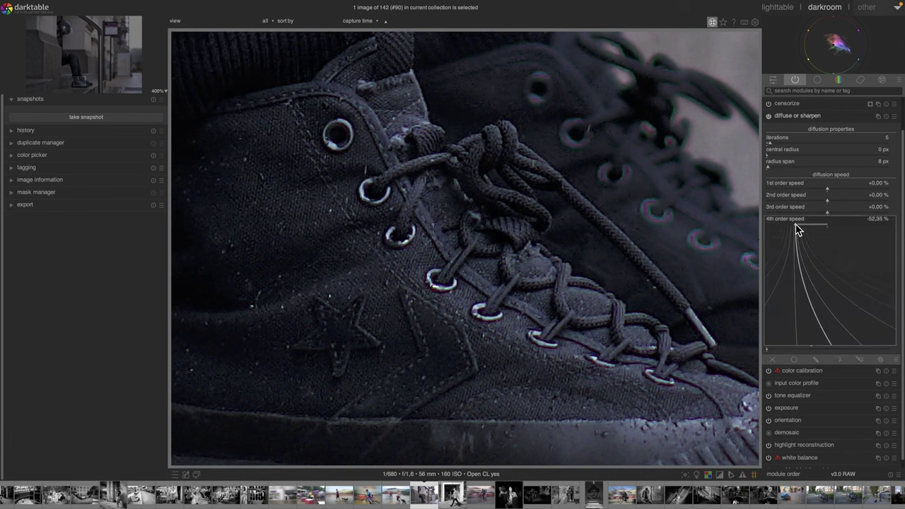
{"action": "type", "text": "-100"}
{"action": "key", "text": "Return"}
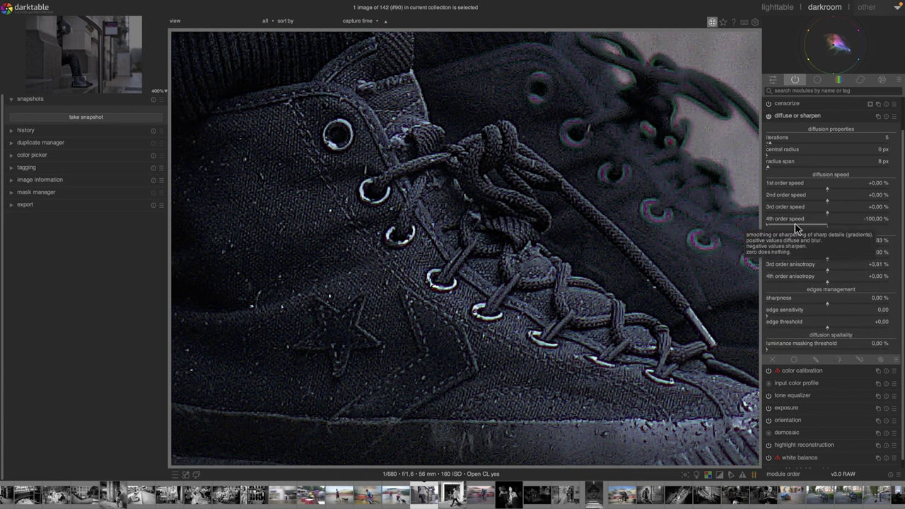
Set the 4th order speed to -25 % and check the effect by switching the diffuse or sharpen module off and on
{"action": "right_click", "coordinate": [803, 230]}
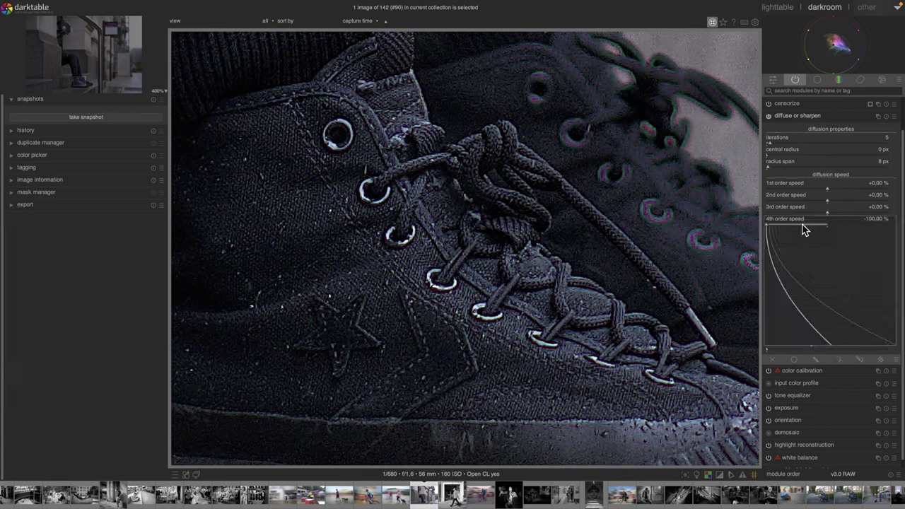
{"action": "type", "text": "-25"}
{"action": "key", "text": "Return"}
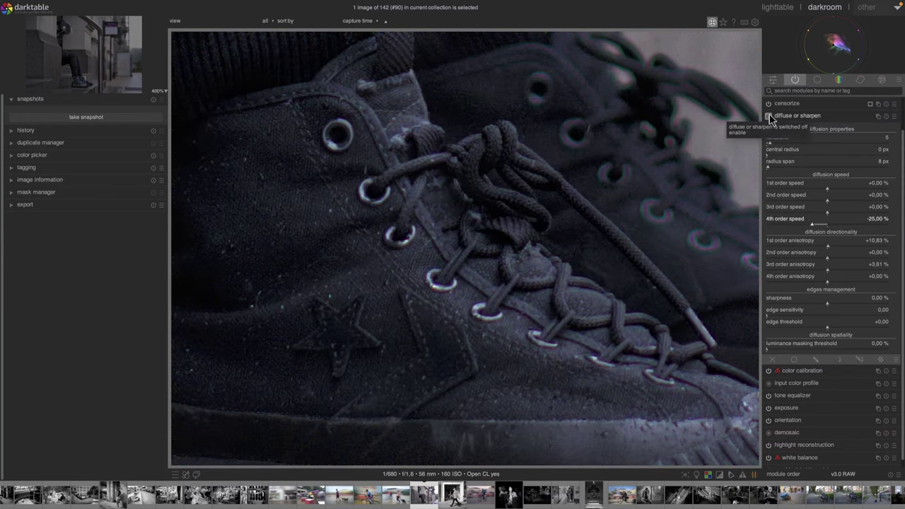
{"action": "left_click", "coordinate": [769, 116]}
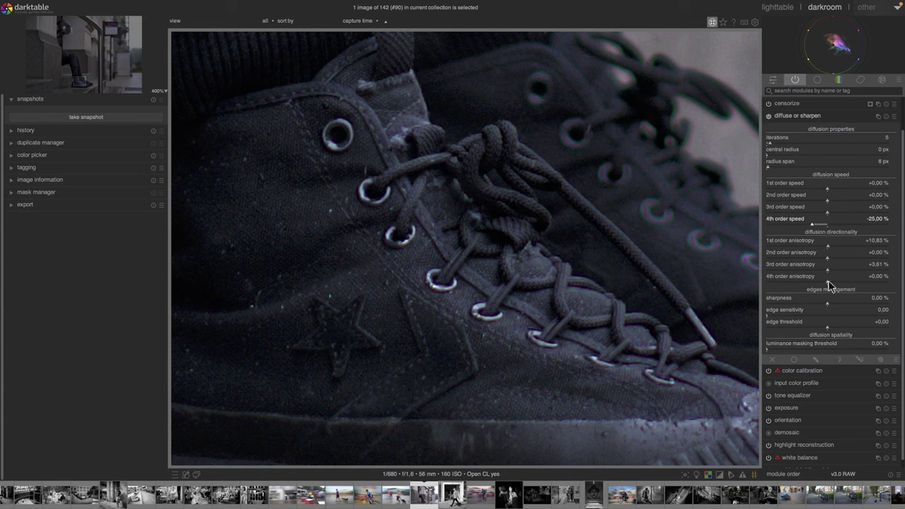
Set the 4th order anisotropy to +100 %
{"action": "scroll", "coordinate": [831, 286], "scroll_direction": "up", "scroll_amount": 5}
{"action": "left_click_drag", "start_coordinate": [828, 287], "coordinate": [848, 286]}
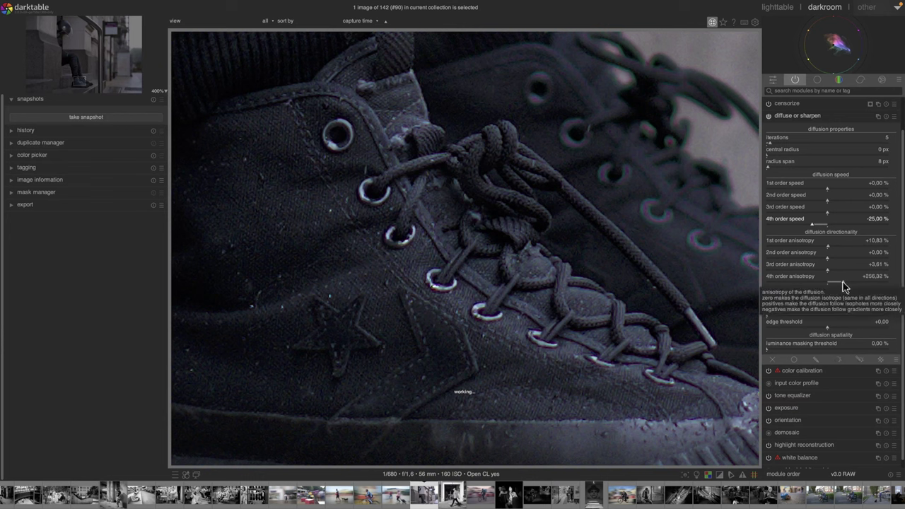
{"action": "right_click", "coordinate": [842, 287]}
{"action": "type", "text": "+100"}
{"action": "key", "text": "Return"}
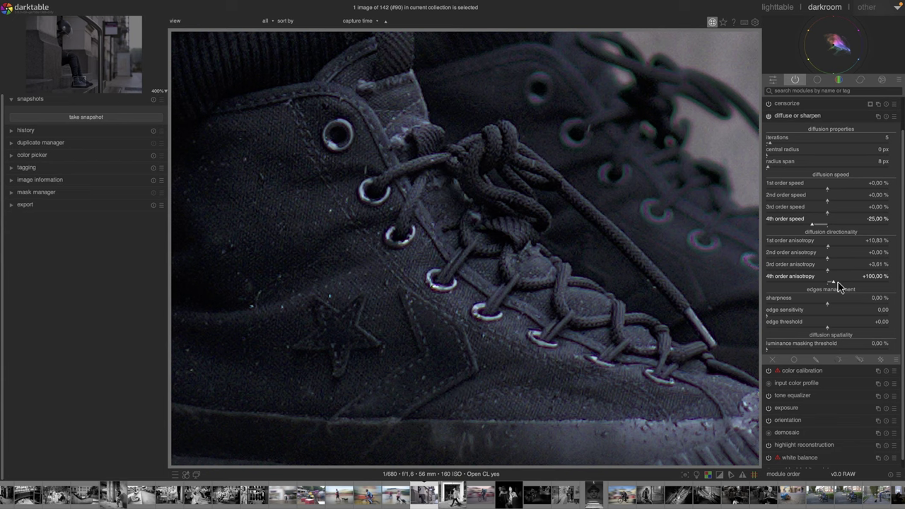
Compare the shoe with and without the diffuse or sharpen module, and inspect the laces and the blurred background
{"action": "left_click", "coordinate": [768, 116]}
{"action": "left_click", "coordinate": [769, 116]}
{"action": "left_click", "coordinate": [769, 116]}
{"action": "left_click", "coordinate": [769, 116]}
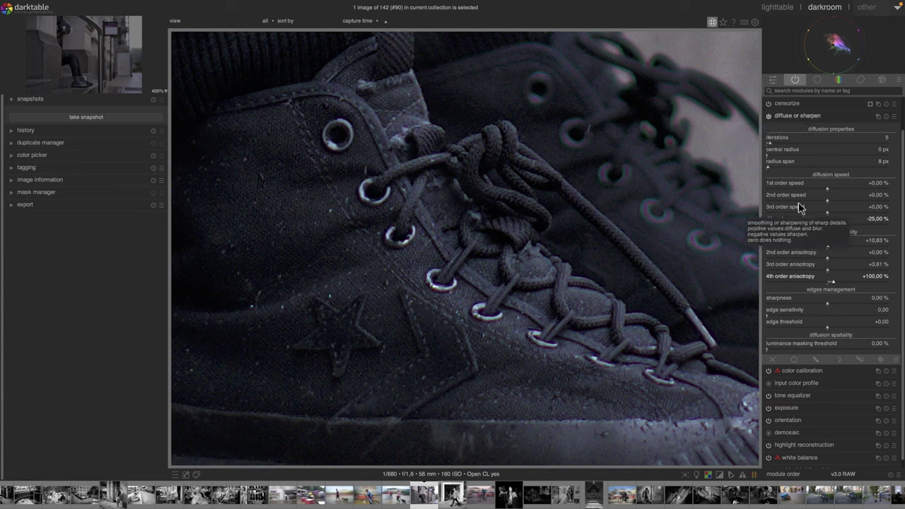
{"action": "left_click_drag", "start_coordinate": [566, 188], "coordinate": [457, 252]}
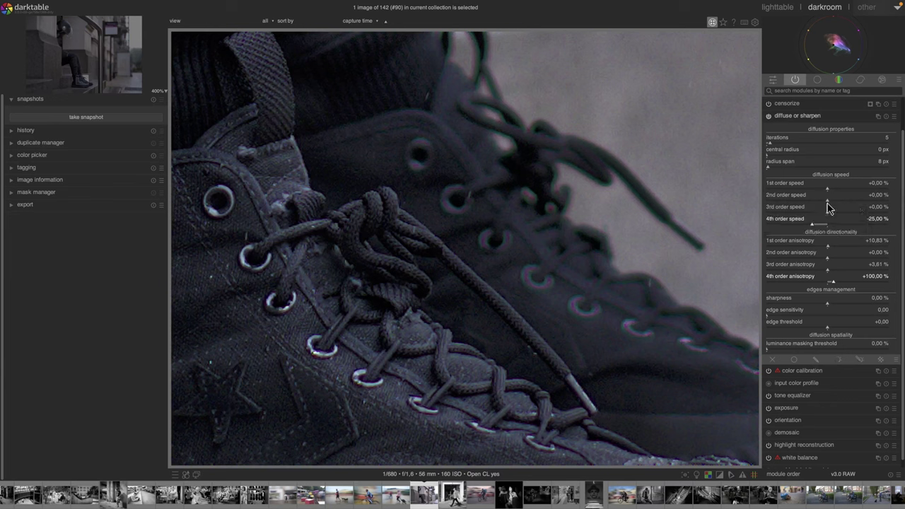
{"action": "scroll", "coordinate": [829, 218], "scroll_direction": "down", "scroll_amount": 5}
Take a snapshot, reset the 4th order speed to zero and lower the 4th order anisotropy to about 54 %
{"action": "left_click", "coordinate": [107, 117]}
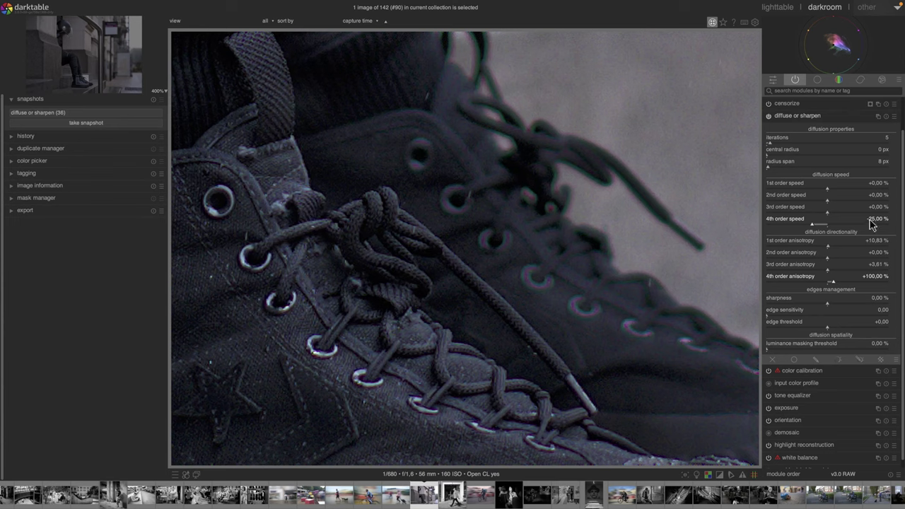
{"action": "double_click", "coordinate": [828, 225]}
{"action": "scroll", "coordinate": [828, 283], "scroll_direction": "down", "scroll_amount": 5}
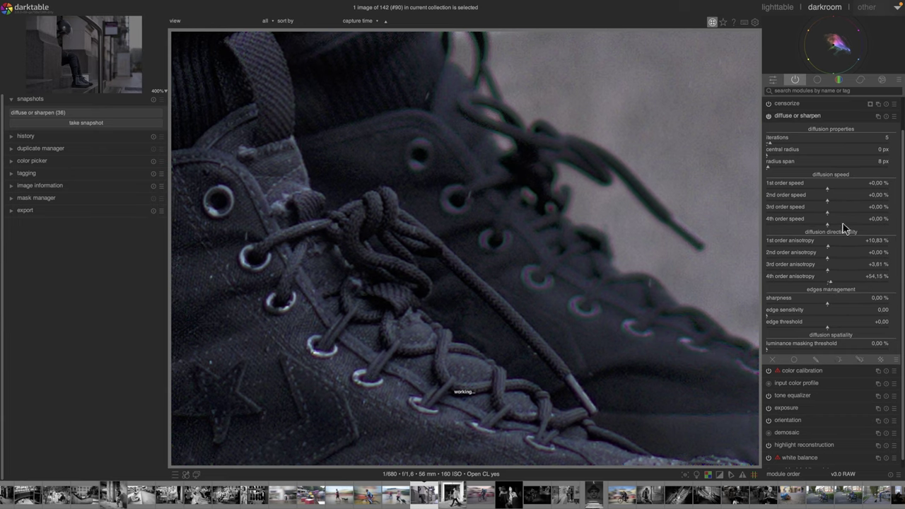
Set the 3rd order speed to -25 % and the 3rd order anisotropy to +100 %
{"action": "right_click", "coordinate": [827, 212]}
{"action": "type", "text": "-25"}
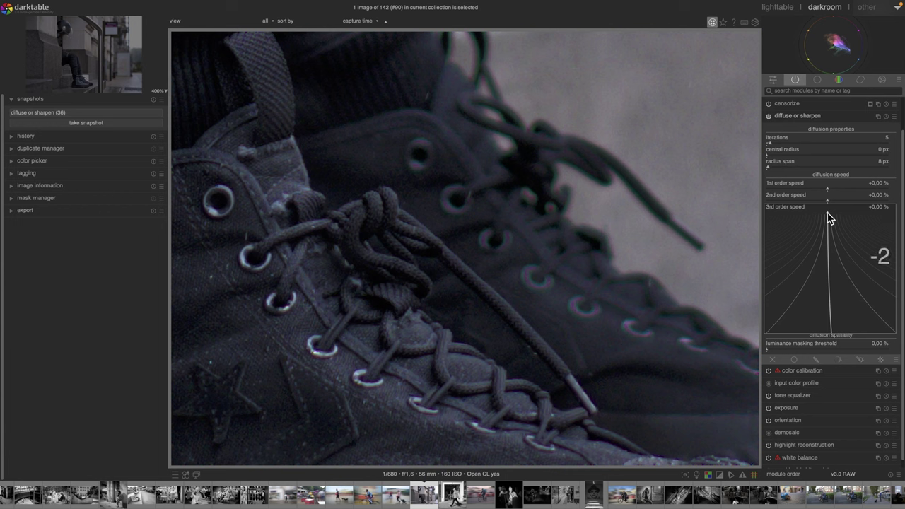
{"action": "key", "text": "Return"}
{"action": "right_click", "coordinate": [829, 273]}
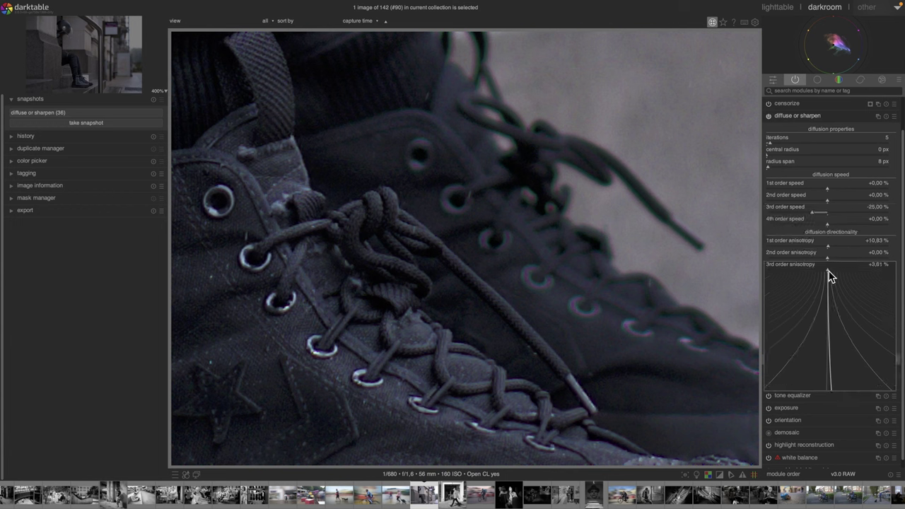
{"action": "type", "text": "+100"}
{"action": "key", "text": "Return"}
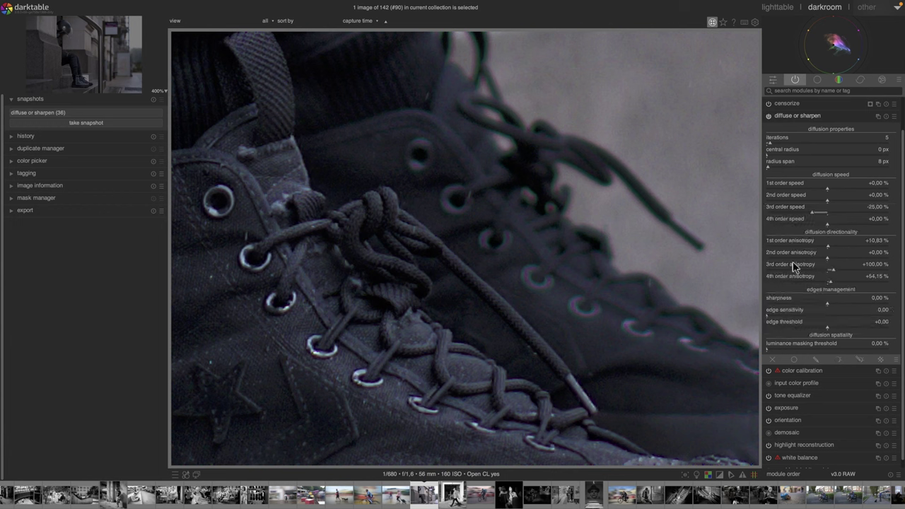
Compare the 3rd order sharpening with the 4th order snapshot by sweeping the split line across the laces
{"action": "left_click", "coordinate": [77, 113]}
{"action": "left_click_drag", "start_coordinate": [614, 263], "coordinate": [241, 212]}
{"action": "left_click", "coordinate": [133, 113]}
Set the 4th order speed to +12.5 % and reset the 4th order anisotropy to zero
{"action": "right_click", "coordinate": [831, 229]}
{"action": "type", "text": "+12,5"}
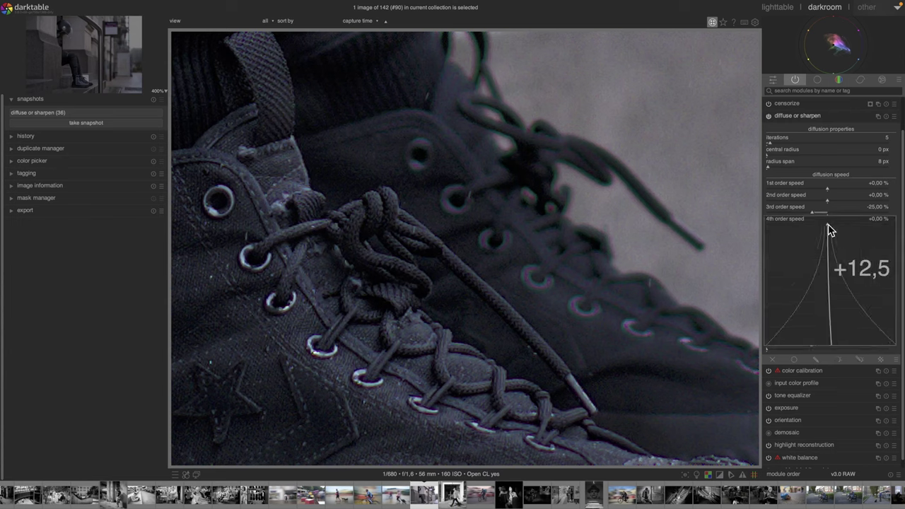
{"action": "key", "text": "Return"}
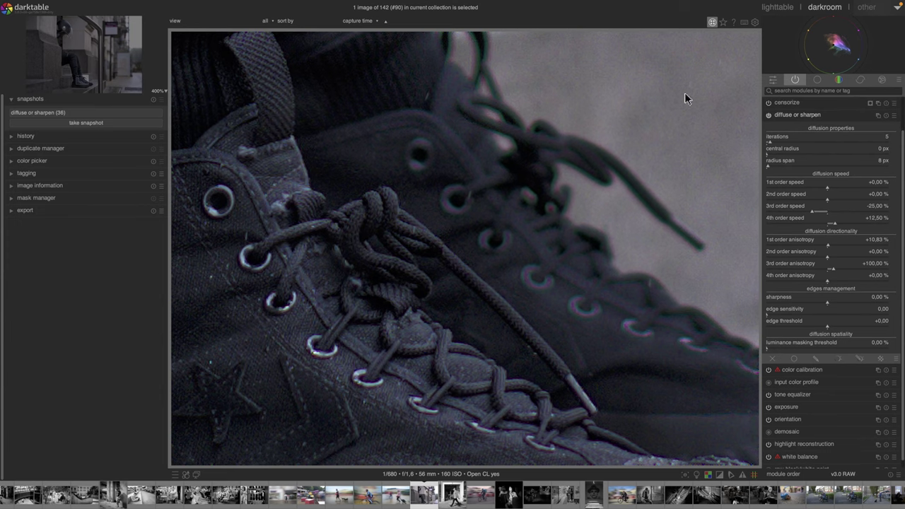
Compare the combined 3rd and 4th order speeds with the snapshot by moving the split line over the background, laces and star
{"action": "left_click", "coordinate": [117, 115]}
{"action": "left_click", "coordinate": [88, 113]}
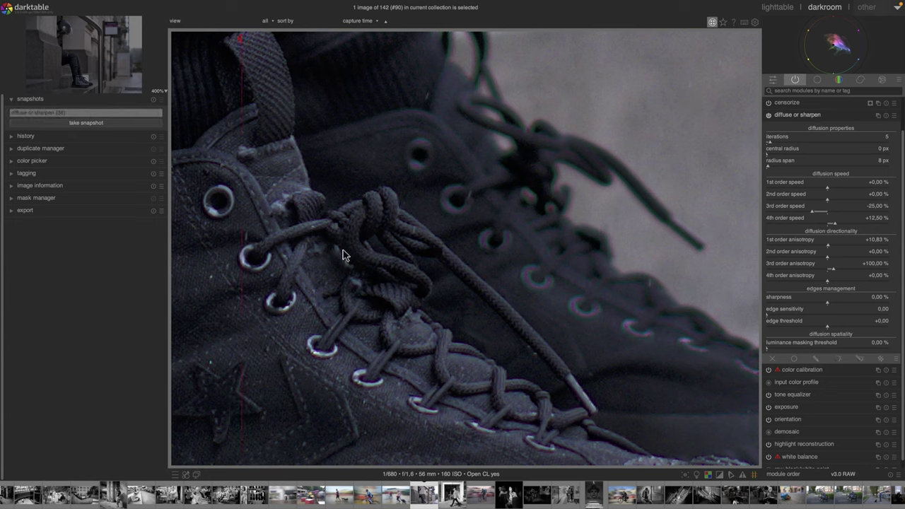
{"action": "left_click_drag", "start_coordinate": [514, 263], "coordinate": [660, 245]}
{"action": "left_click_drag", "start_coordinate": [690, 192], "coordinate": [650, 181]}
{"action": "left_click_drag", "start_coordinate": [602, 269], "coordinate": [220, 287]}
{"action": "left_click", "coordinate": [87, 123]}
{"action": "left_click", "coordinate": [86, 123]}
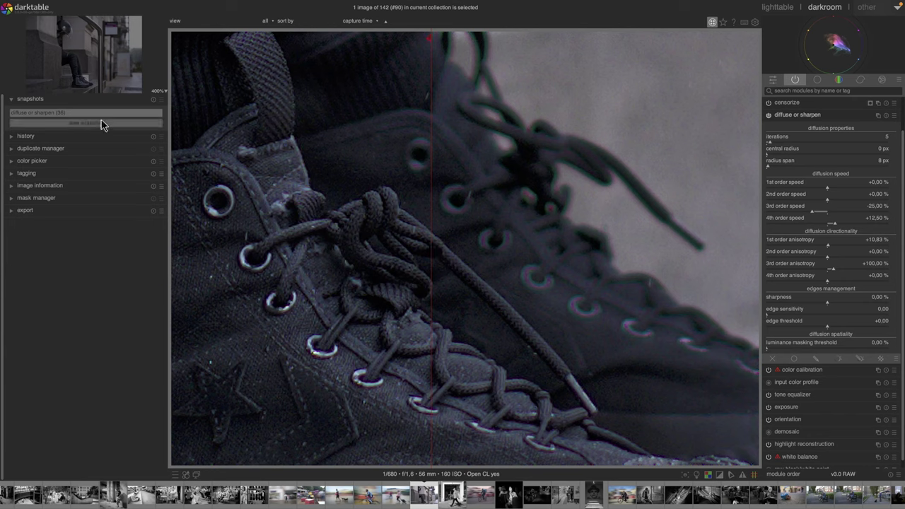
Switch the diffuse or sharpen module off and on repeatedly to judge its overall effect on the shoe
{"action": "left_click", "coordinate": [768, 114]}
{"action": "left_click", "coordinate": [769, 114]}
{"action": "left_click", "coordinate": [769, 114]}
{"action": "left_click", "coordinate": [768, 114]}
{"action": "left_click", "coordinate": [768, 114]}
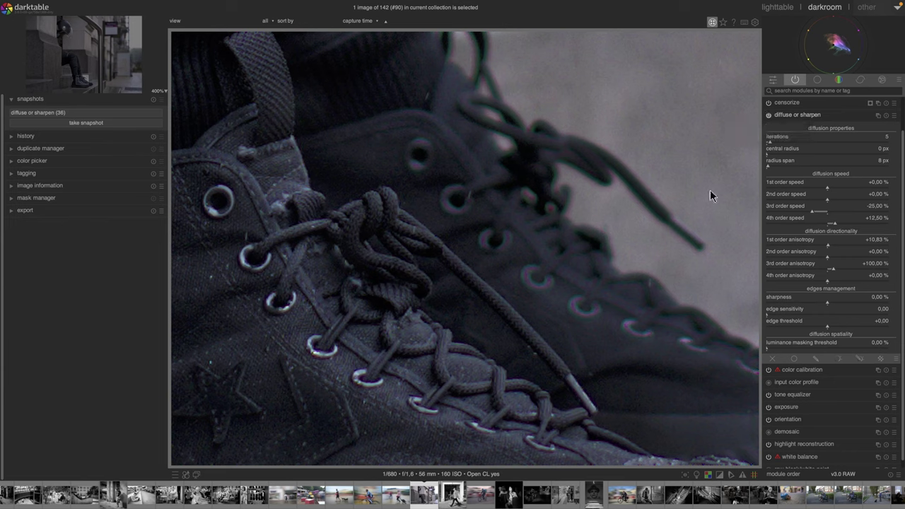
Set the iterations to 10 and check the stronger effect by toggling the module
{"action": "left_click", "coordinate": [772, 146]}
{"action": "right_click", "coordinate": [770, 142]}
{"action": "type", "text": "10"}
{"action": "key", "text": "Return"}
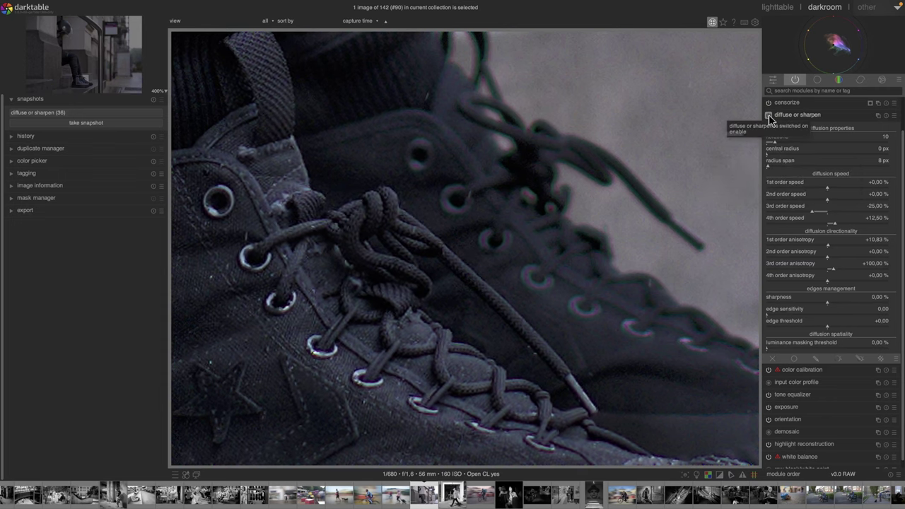
{"action": "left_click", "coordinate": [769, 115]}
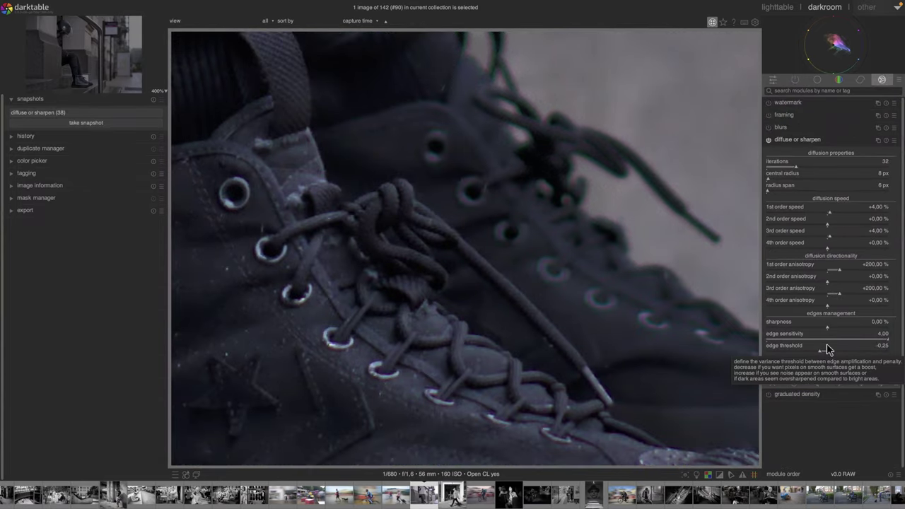
Apply the denoise: coarse preset to diffuse or sharpen and take a snapshot of the result
{"action": "left_click", "coordinate": [895, 140]}
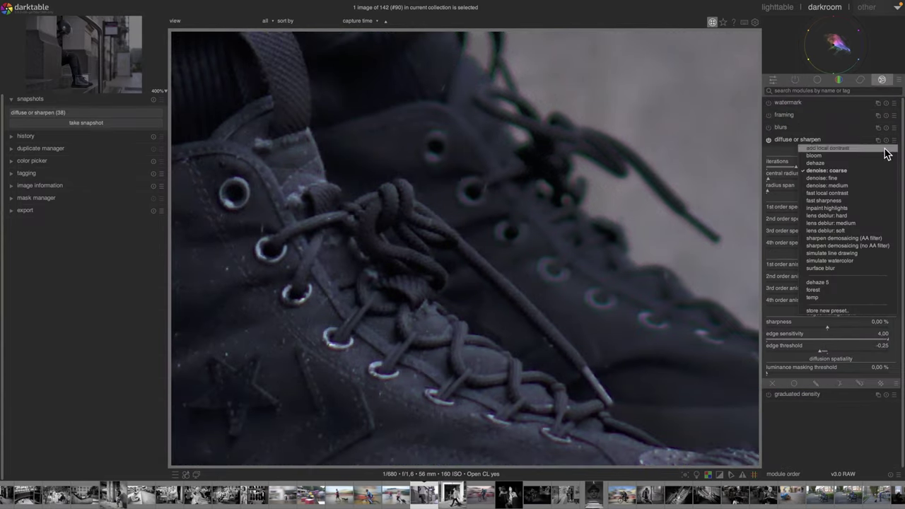
{"action": "left_click", "coordinate": [847, 173]}
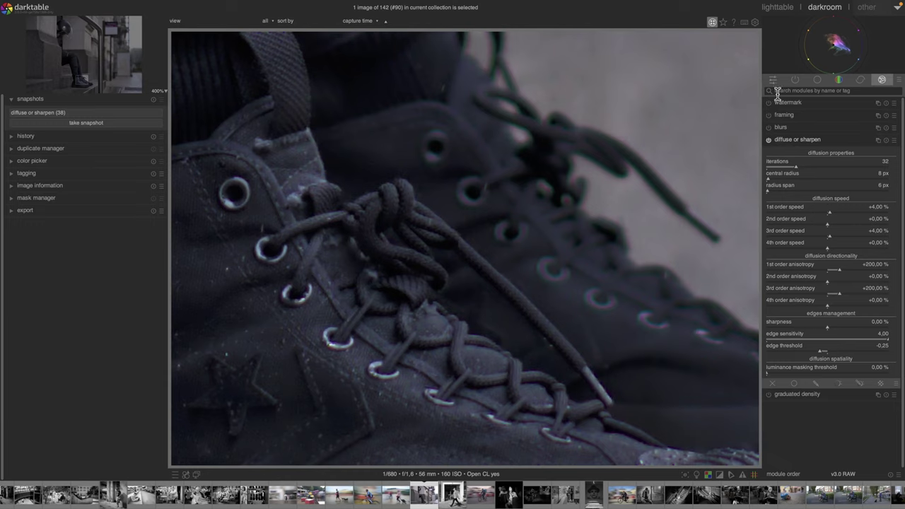
{"action": "left_click", "coordinate": [769, 140]}
{"action": "left_click", "coordinate": [84, 125]}
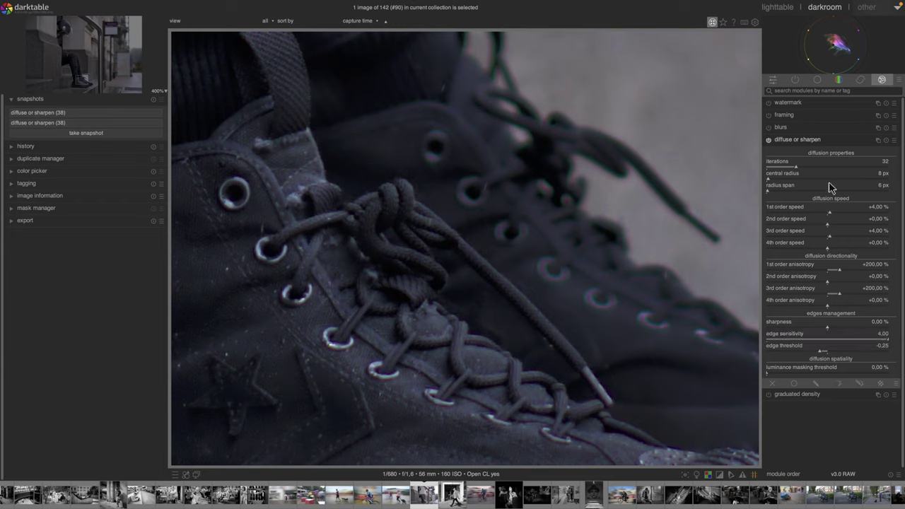
Set the sharpness to 2 % and compare the result with the saved snapshot across the laces
{"action": "right_click", "coordinate": [828, 328]}
{"action": "type", "text": "2"}
{"action": "key", "text": "Return"}
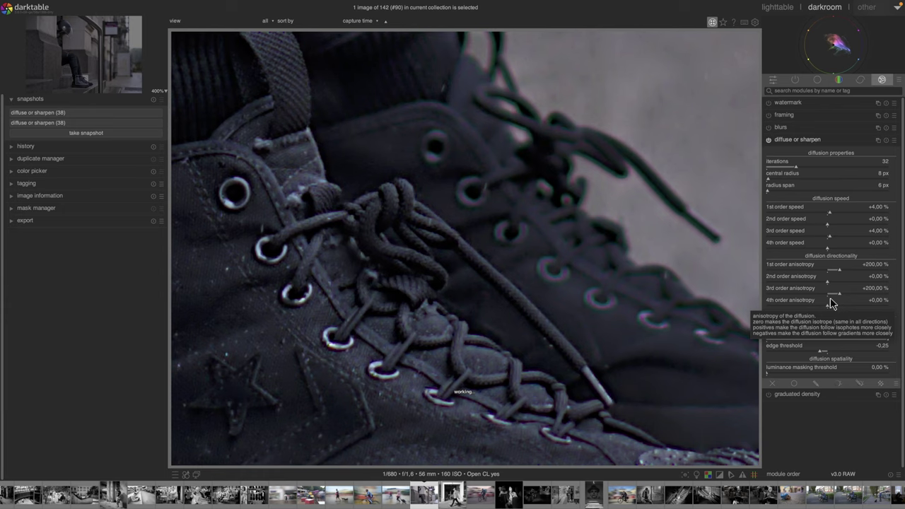
{"action": "left_click", "coordinate": [83, 112]}
{"action": "left_click_drag", "start_coordinate": [631, 294], "coordinate": [286, 276]}
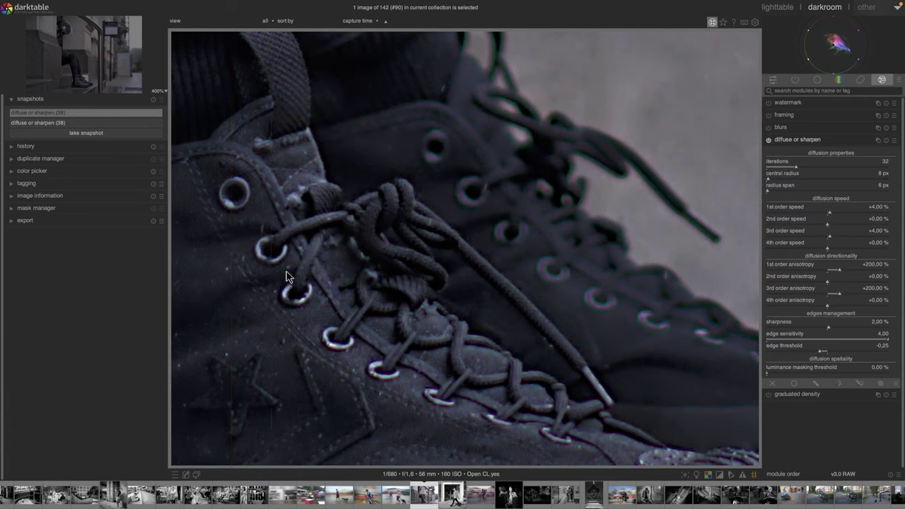
Set the sharpness to 1 % and compare it with the snapshot around the star
{"action": "right_click", "coordinate": [832, 334]}
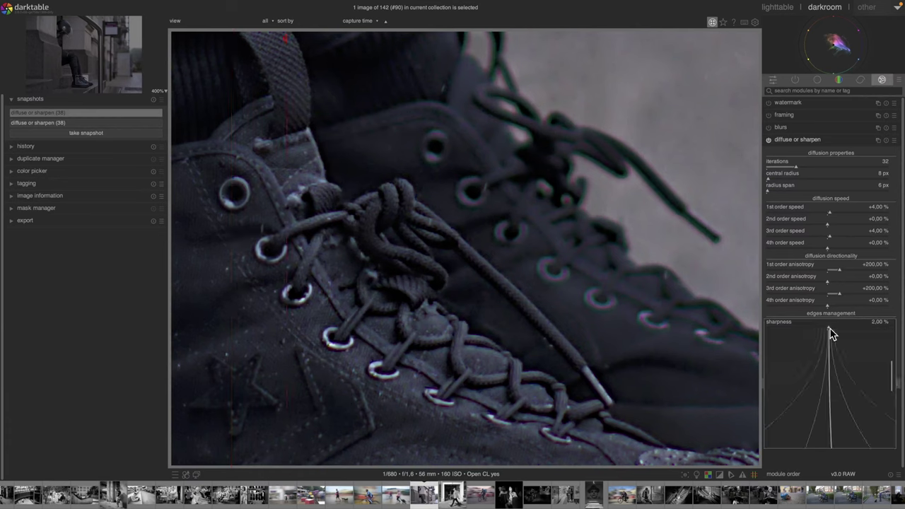
{"action": "left_click", "coordinate": [831, 331]}
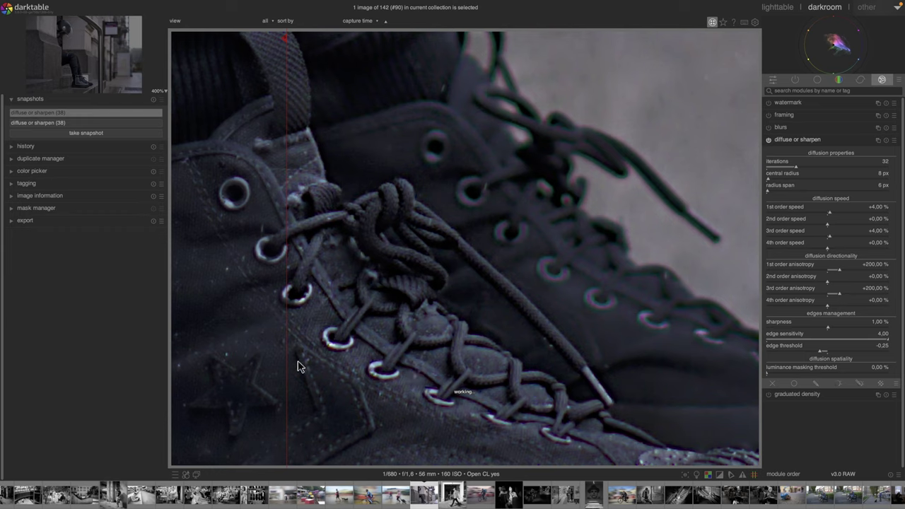
{"action": "left_click_drag", "start_coordinate": [304, 366], "coordinate": [230, 324]}
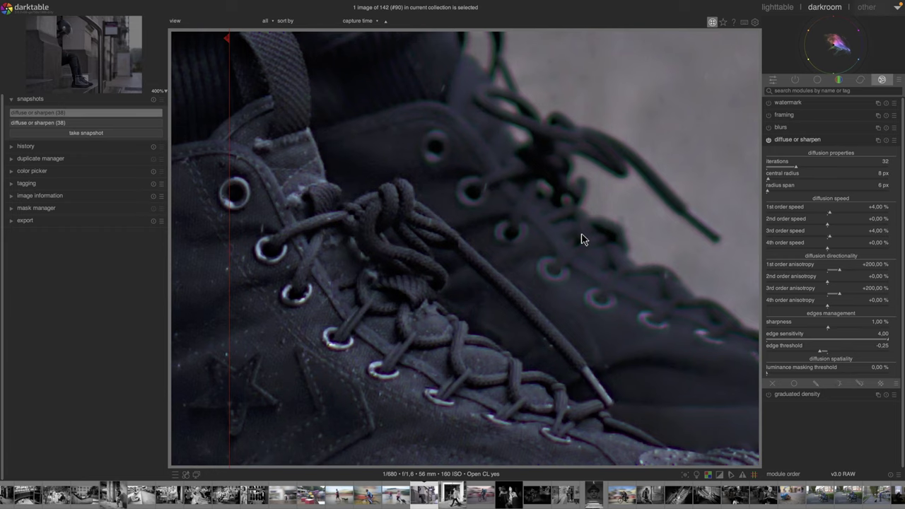
Clear the snapshots and load the dehaze preset into the diffuse or sharpen module after resetting its parameters
{"action": "left_click", "coordinate": [154, 100]}
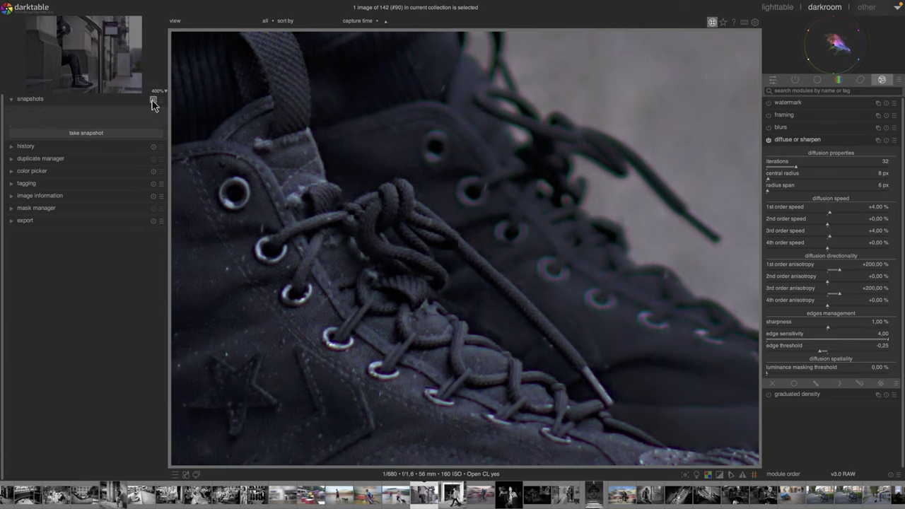
{"action": "double_click", "coordinate": [828, 327]}
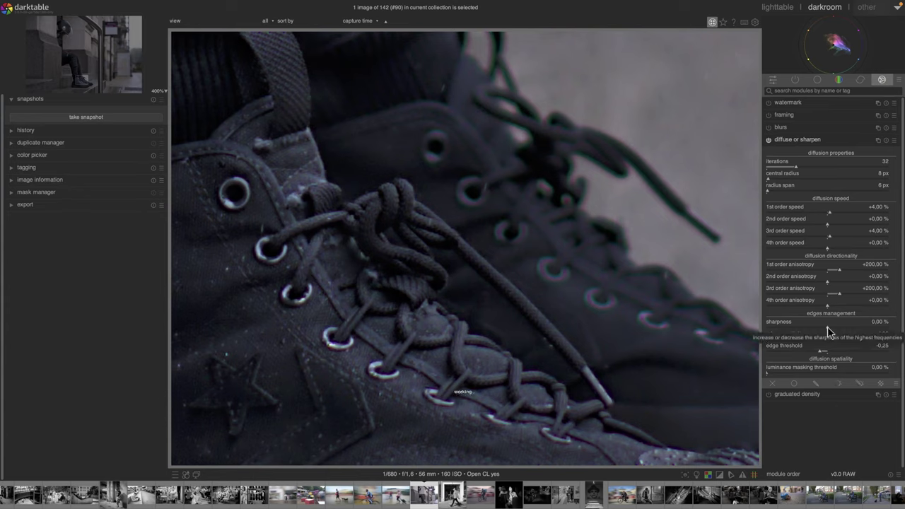
{"action": "left_click", "coordinate": [886, 140]}
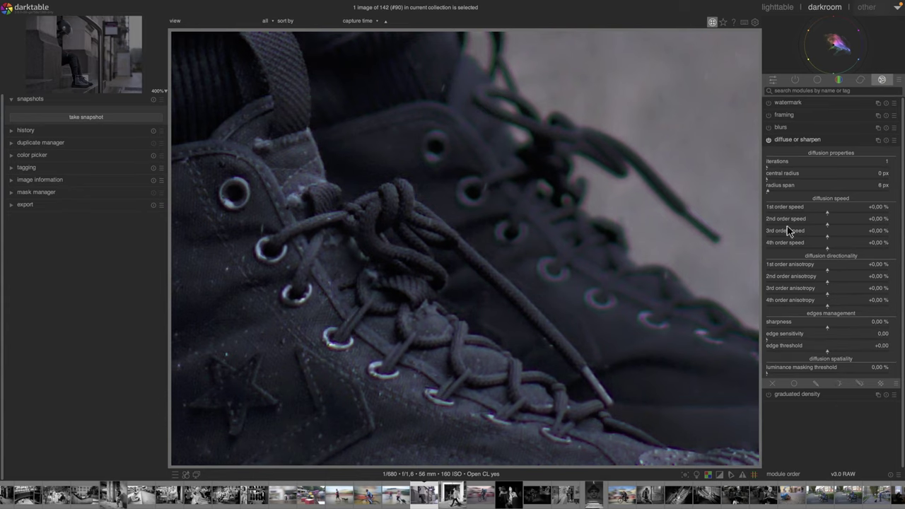
{"action": "left_click", "coordinate": [895, 141]}
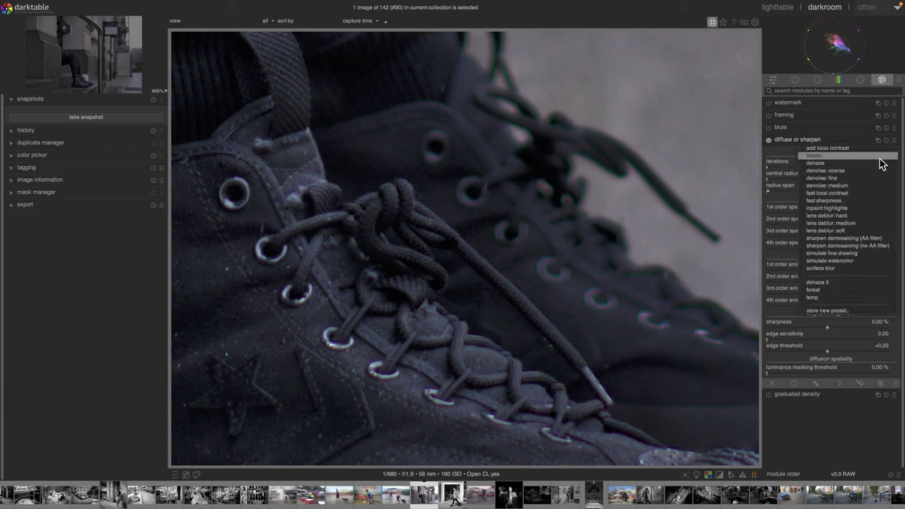
{"action": "left_click", "coordinate": [822, 163]}
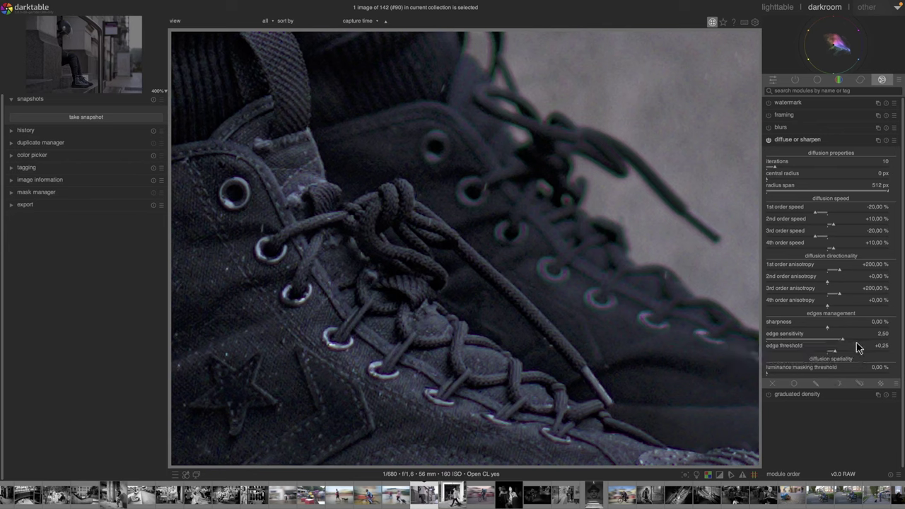
Try edge sensitivity values of about 3.48, 0.25 and 0.82 on the dehaze settings
{"action": "left_click", "coordinate": [873, 344]}
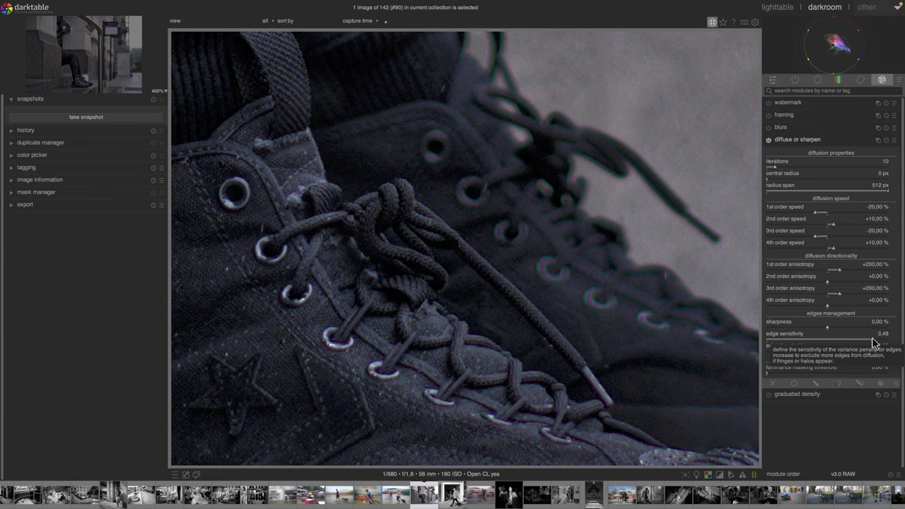
{"action": "left_click", "coordinate": [775, 344]}
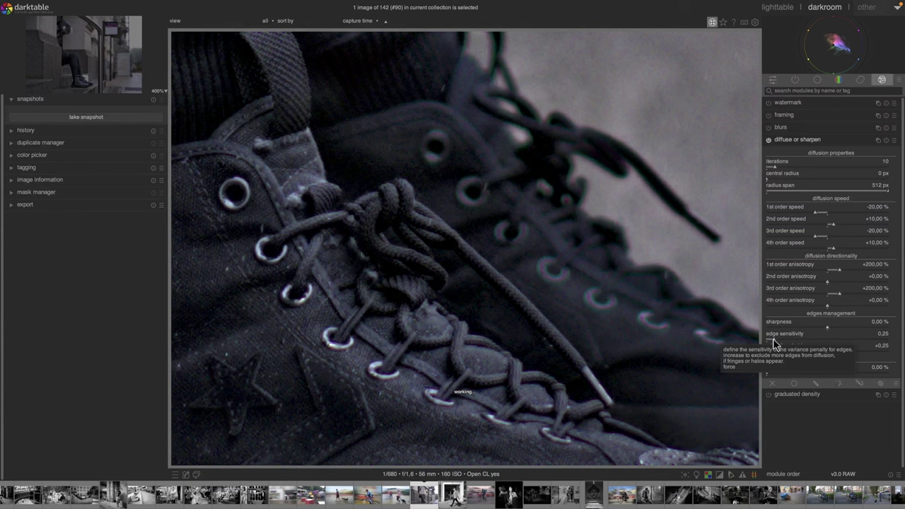
{"action": "left_click", "coordinate": [793, 344]}
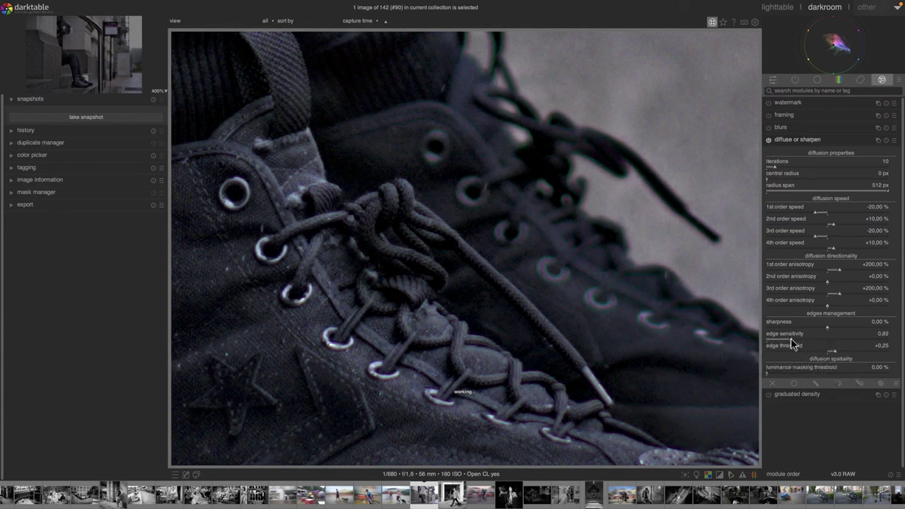
Try edge sensitivity values of about 1.26, 2.51 and 1.95 on the dehaze settings
{"action": "left_click", "coordinate": [805, 343]}
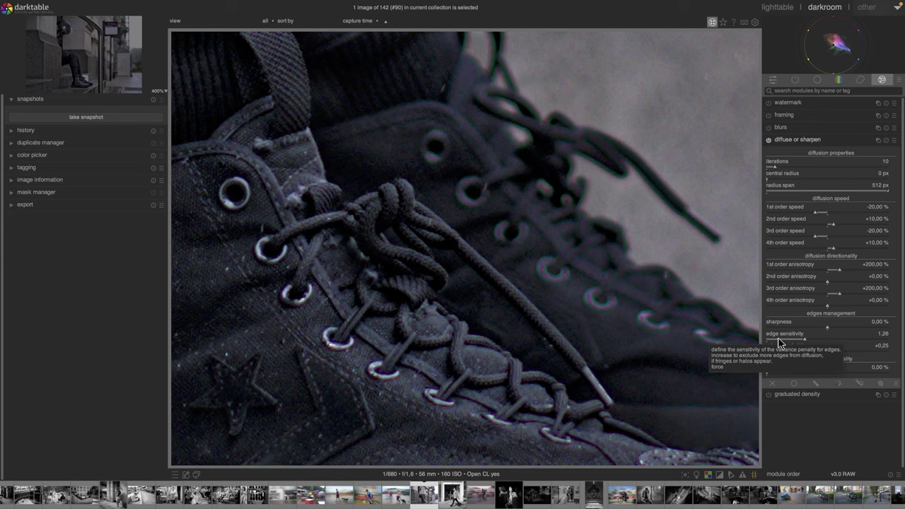
{"action": "left_click", "coordinate": [844, 343]}
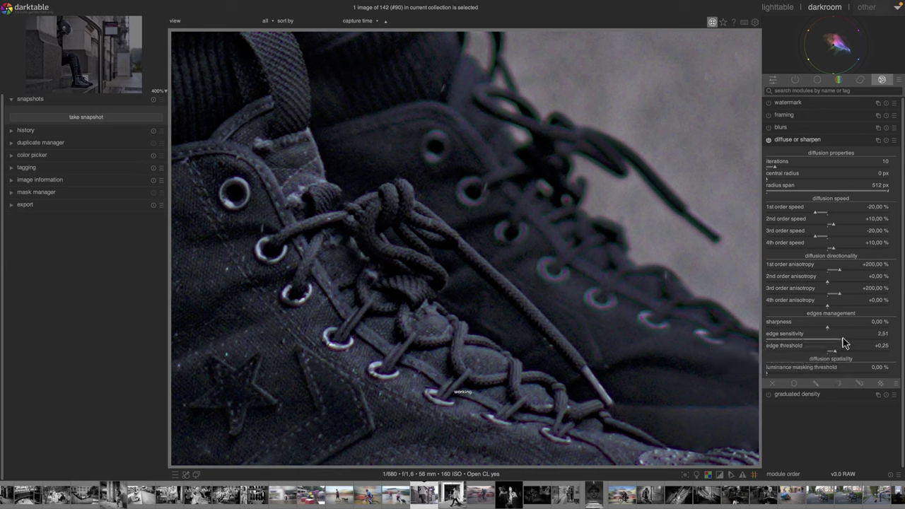
{"action": "left_click", "coordinate": [827, 343]}
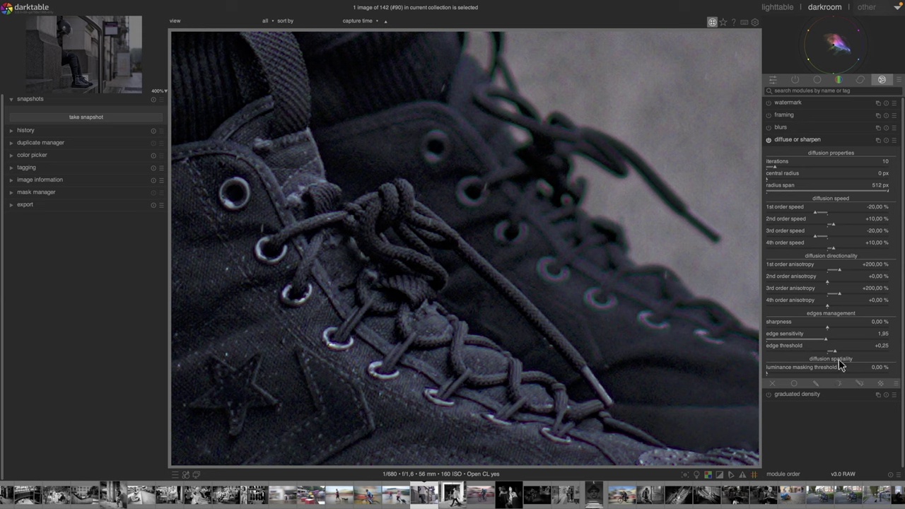
Try negative edge threshold values of about -0.44, -0.18 and -0.05
{"action": "left_click", "coordinate": [814, 351]}
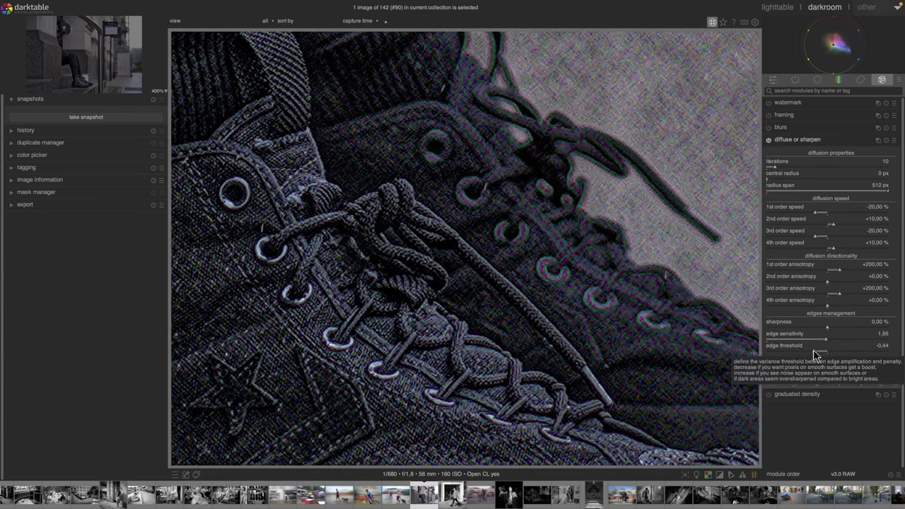
{"action": "left_click", "coordinate": [824, 355]}
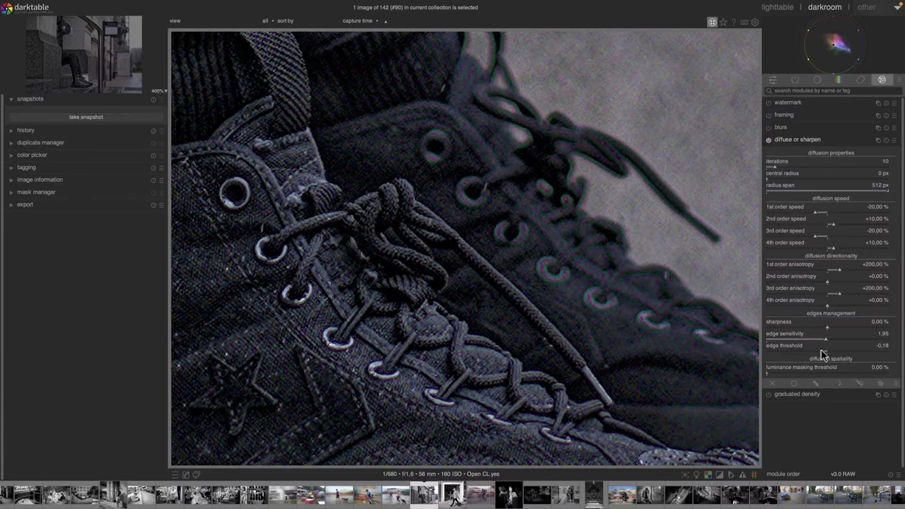
{"action": "left_click", "coordinate": [826, 350]}
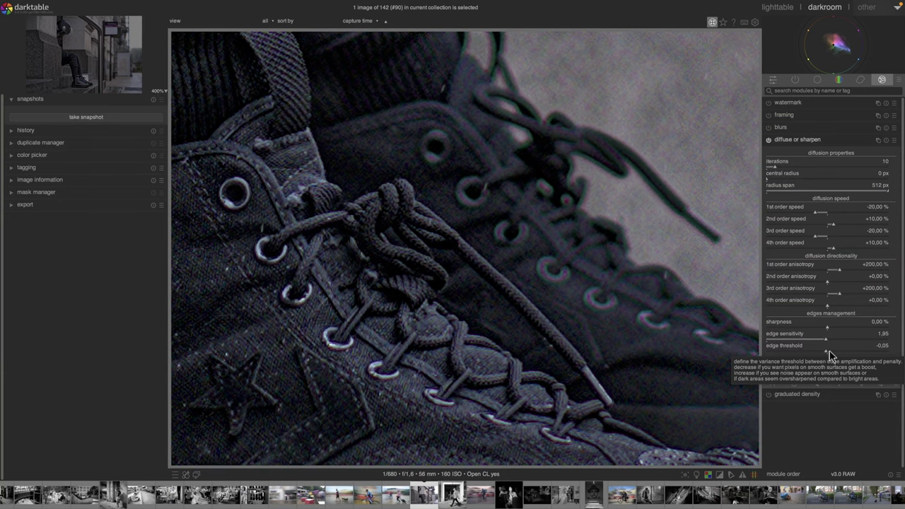
Try positive edge threshold values of about +0.38, +0.60 and +1.81, settling on about +0.27
{"action": "left_click", "coordinate": [830, 353]}
{"action": "left_click", "coordinate": [840, 353]}
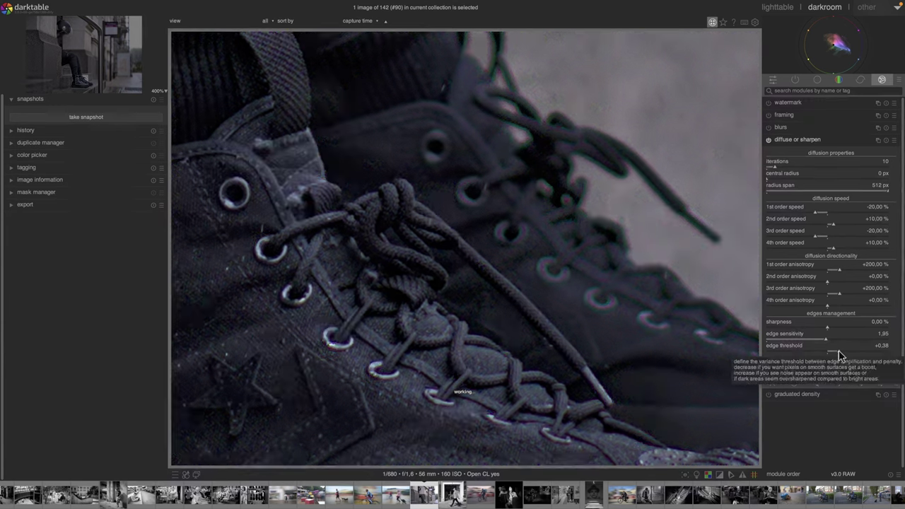
{"action": "left_click", "coordinate": [845, 351]}
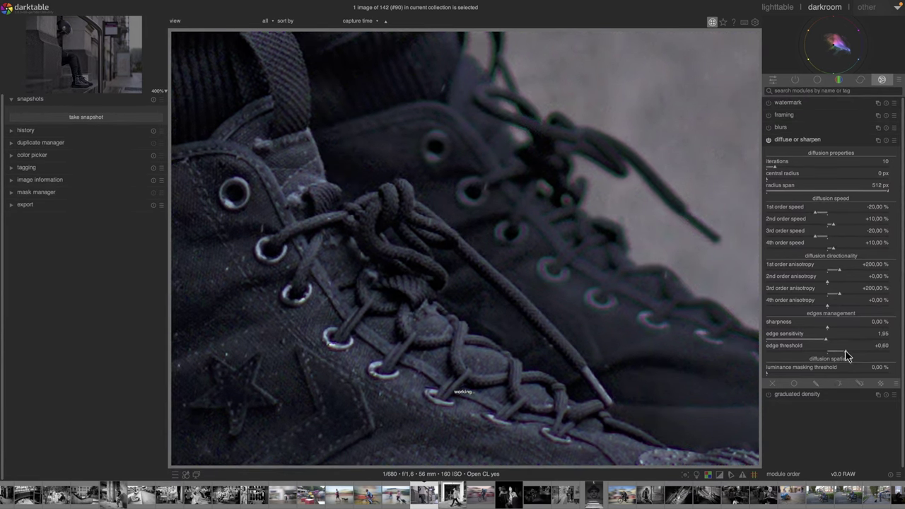
{"action": "left_click", "coordinate": [884, 353]}
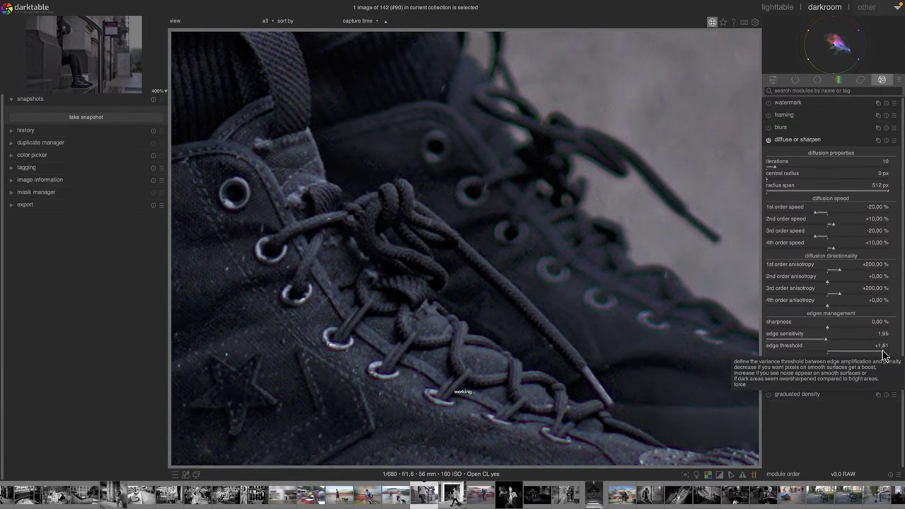
{"action": "left_click", "coordinate": [835, 350]}
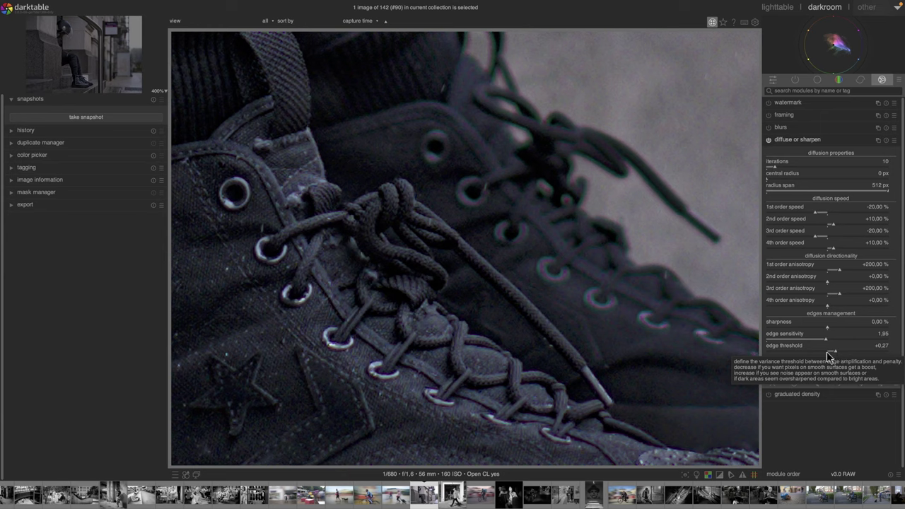
Lower the edge sensitivity to about 0.20 and set the edge threshold to about +0.38 after trying +1.09 and +1.52
{"action": "left_click", "coordinate": [773, 343]}
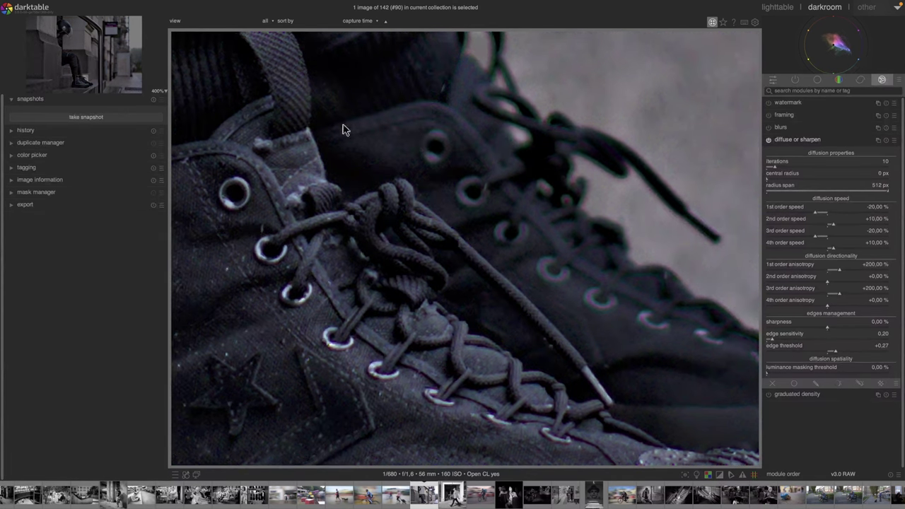
{"action": "left_click", "coordinate": [862, 354]}
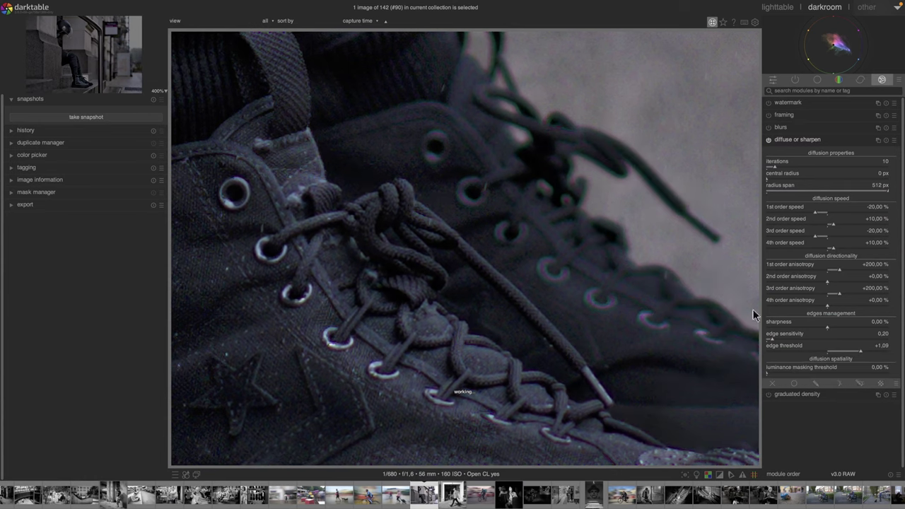
{"action": "left_click", "coordinate": [876, 354]}
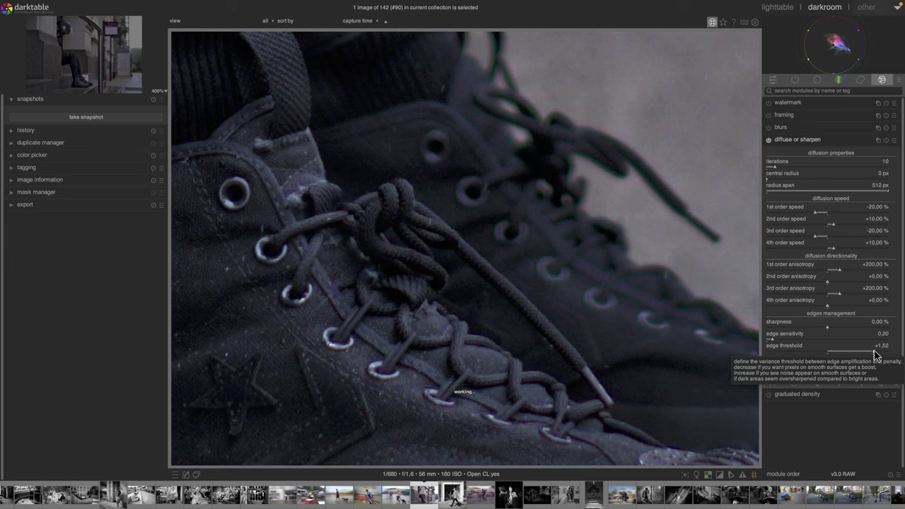
{"action": "left_click", "coordinate": [841, 354]}
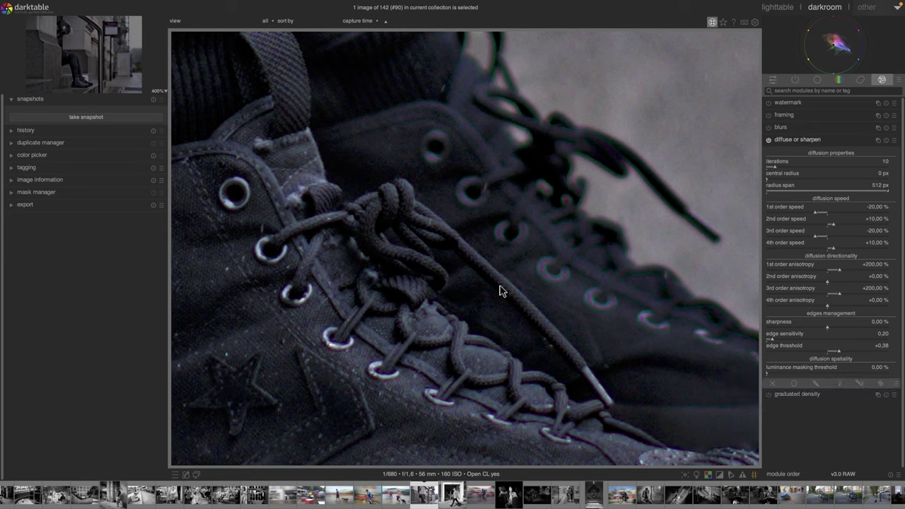
Take a snapshot of the whole photo with diffuse or sharpen switched off, and switch the module back on
{"action": "scroll", "coordinate": [500, 290], "scroll_direction": "down", "scroll_amount": 8}
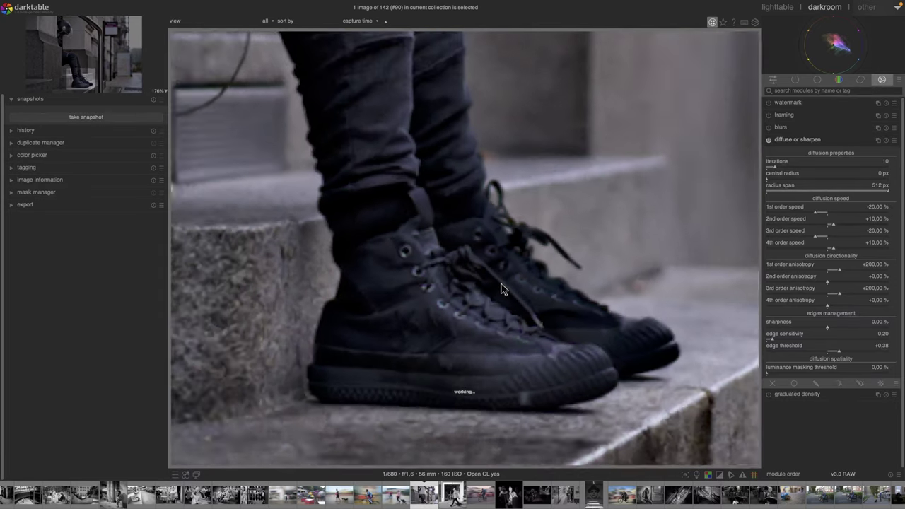
{"action": "scroll", "coordinate": [501, 288], "scroll_direction": "down", "scroll_amount": 2}
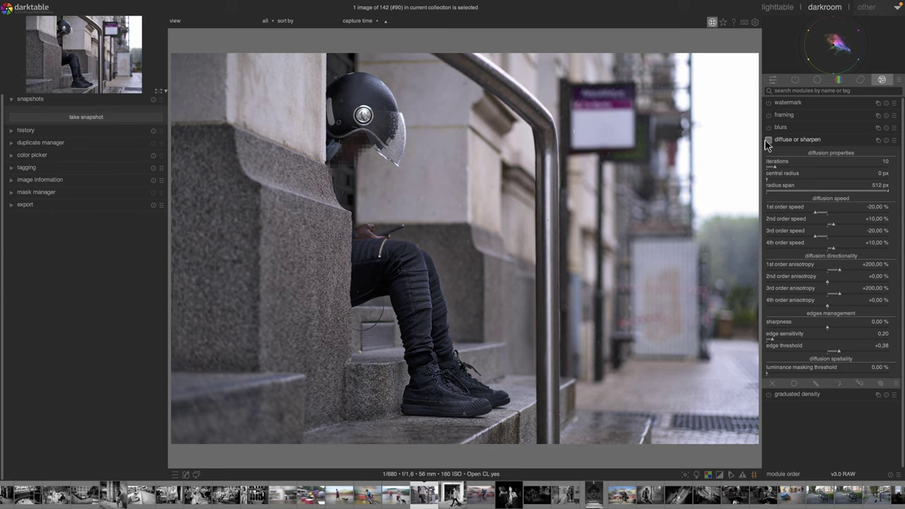
{"action": "left_click", "coordinate": [72, 122]}
{"action": "left_click", "coordinate": [770, 141]}
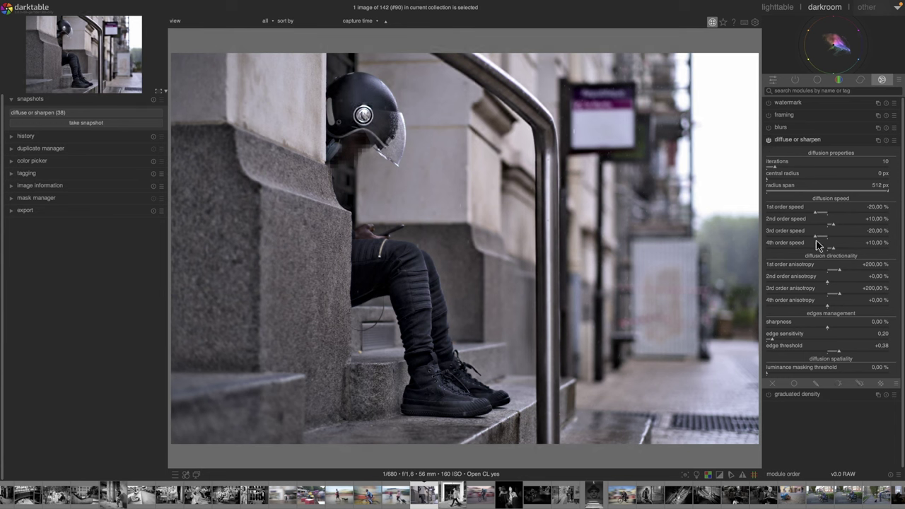
Compare the dehazed photo with the snapshot by sweeping the split line across the whole image
{"action": "left_click", "coordinate": [74, 115]}
{"action": "left_click_drag", "start_coordinate": [519, 288], "coordinate": [723, 284]}
{"action": "left_click_drag", "start_coordinate": [555, 292], "coordinate": [238, 285]}
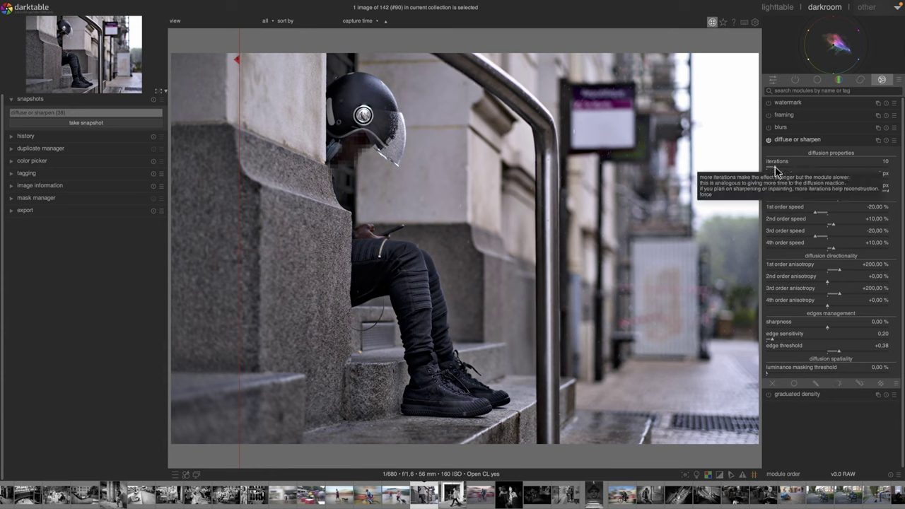
{"action": "left_click_drag", "start_coordinate": [242, 174], "coordinate": [200, 283]}
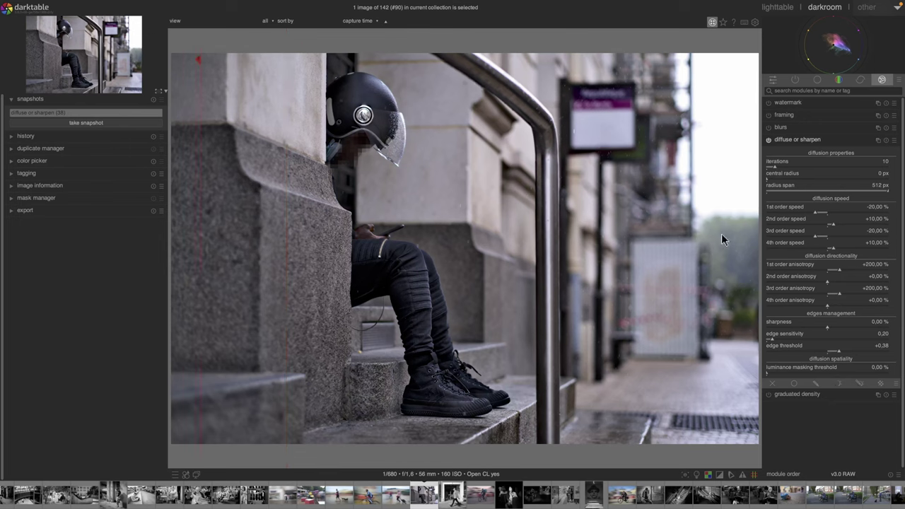
Reduce the radius span to 8 px and compare the result with the snapshot before clearing the snapshots
{"action": "left_click", "coordinate": [771, 191]}
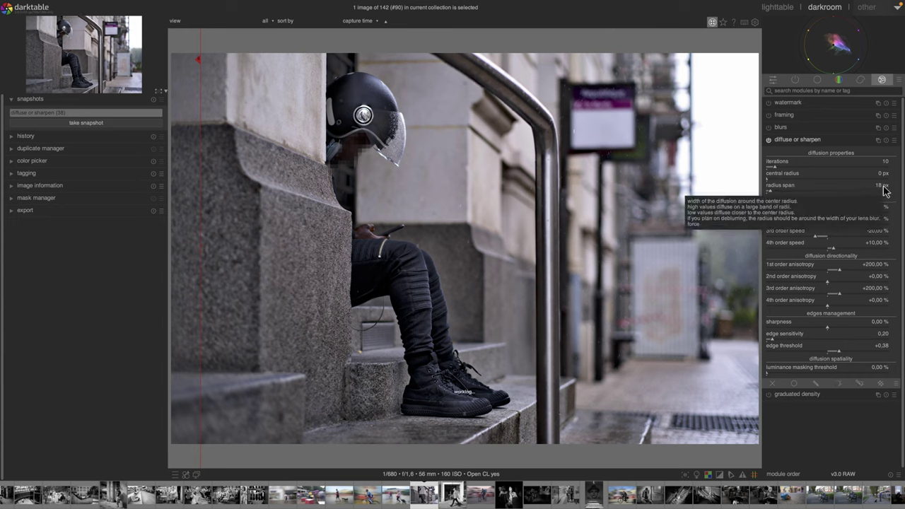
{"action": "left_click", "coordinate": [771, 195]}
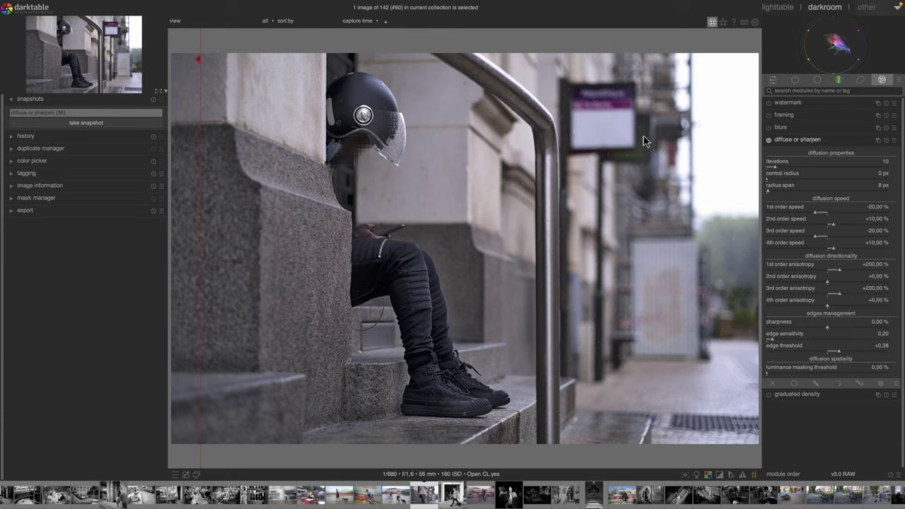
{"action": "left_click_drag", "start_coordinate": [209, 304], "coordinate": [352, 328]}
{"action": "left_click", "coordinate": [153, 99]}
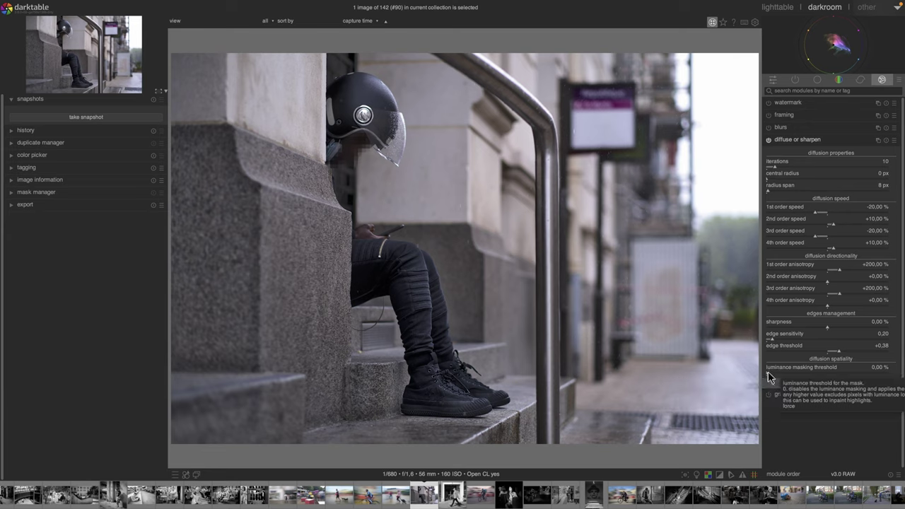
Raise the luminance masking threshold gradually through 17 %, 38 % and 72 %
{"action": "scroll", "coordinate": [770, 377], "scroll_direction": "up", "scroll_amount": 17}
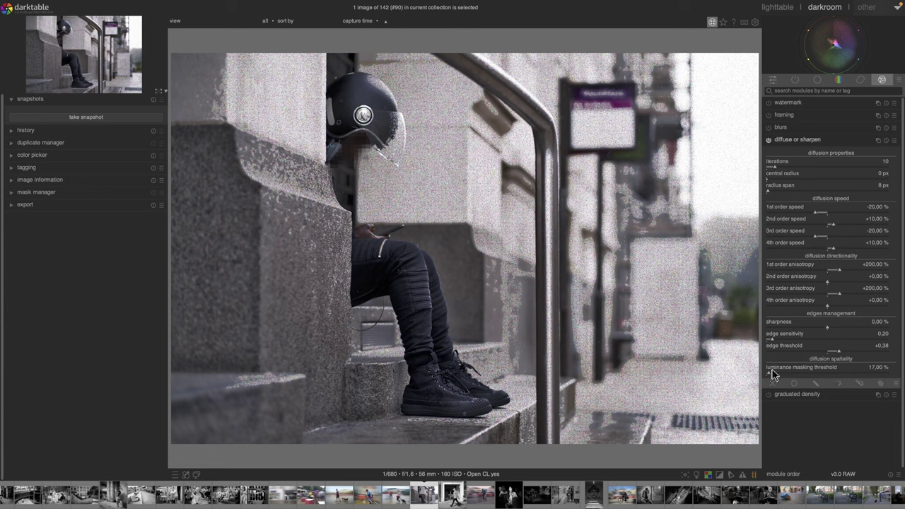
{"action": "scroll", "coordinate": [772, 372], "scroll_direction": "up", "scroll_amount": 20}
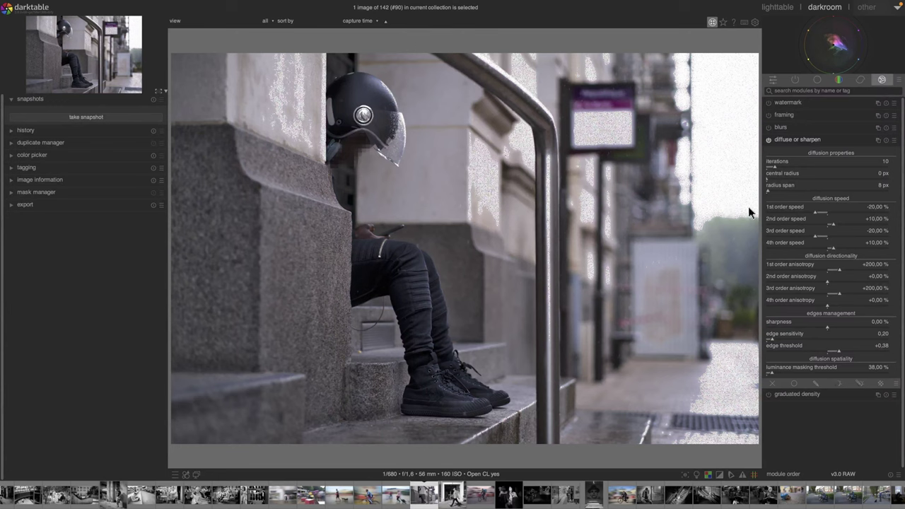
{"action": "scroll", "coordinate": [775, 376], "scroll_direction": "up", "scroll_amount": 5}
{"action": "scroll", "coordinate": [777, 376], "scroll_direction": "down", "scroll_amount": 1}
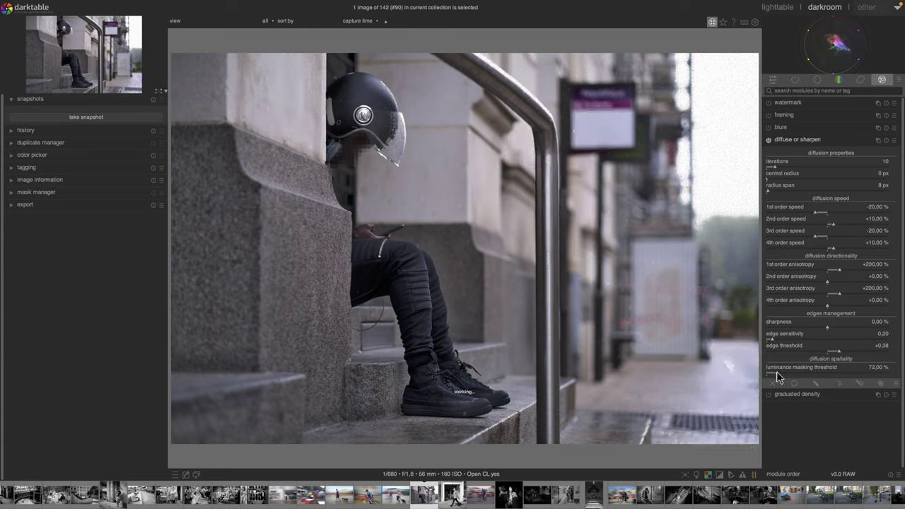
{"action": "scroll", "coordinate": [785, 371], "scroll_direction": "up", "scroll_amount": 1}
{"action": "scroll", "coordinate": [781, 375], "scroll_direction": "up", "scroll_amount": 1}
Try a luminance masking threshold of about 416 % and reduce it to 46 %
{"action": "left_click", "coordinate": [810, 374]}
{"action": "left_click", "coordinate": [831, 375]}
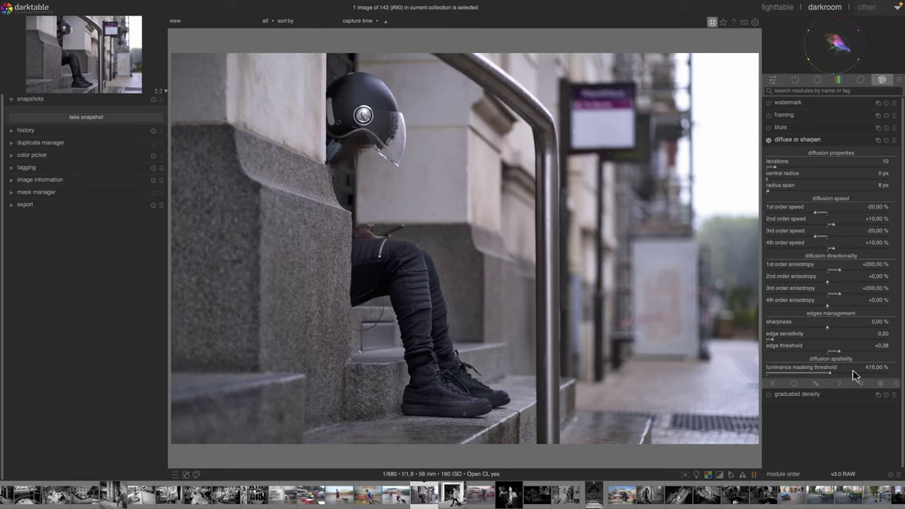
{"action": "left_click", "coordinate": [775, 373]}
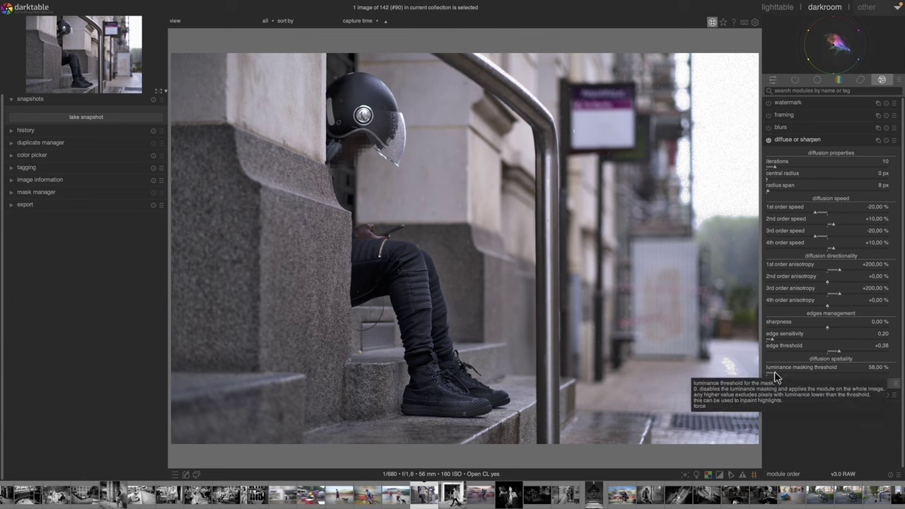
{"action": "scroll", "coordinate": [775, 377], "scroll_direction": "down", "scroll_amount": 1}
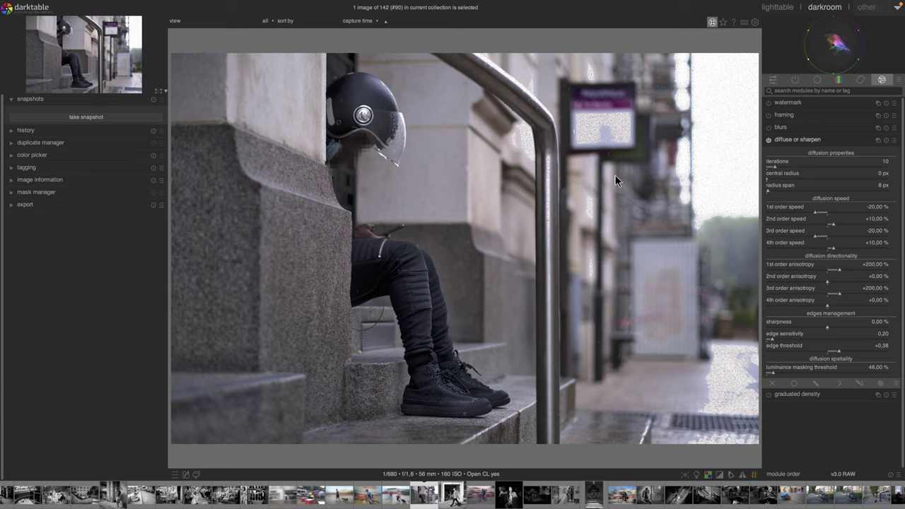
Raise the 1st to 4th order speeds to about +66 %, +62 %, +65 % and +62 %
{"action": "left_click", "coordinate": [868, 214]}
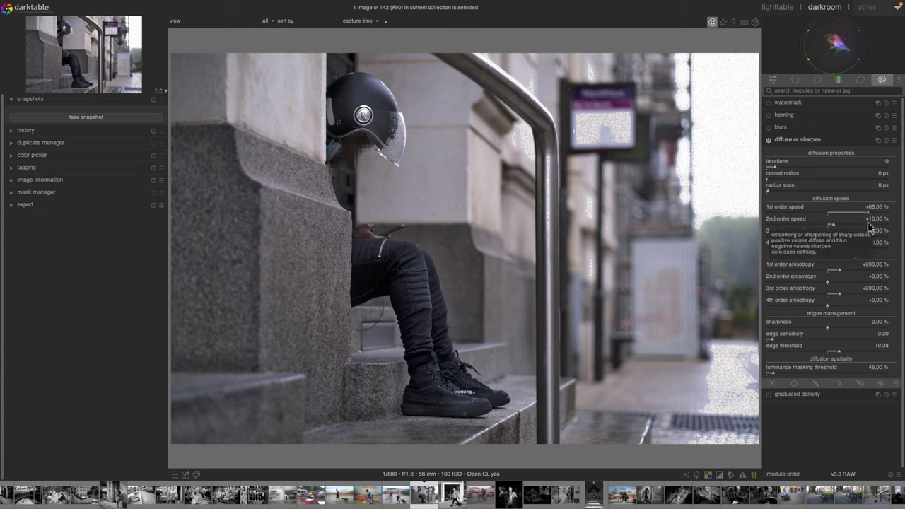
{"action": "left_click", "coordinate": [867, 224]}
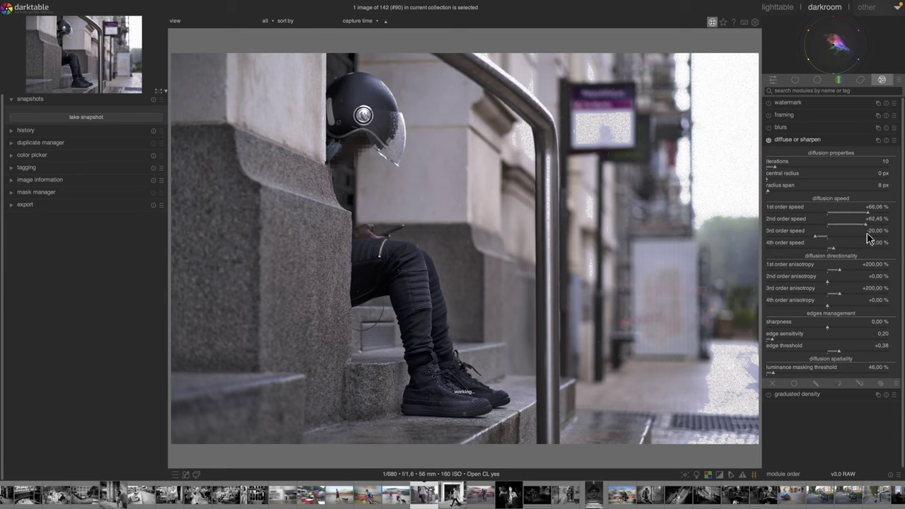
{"action": "left_click", "coordinate": [868, 238]}
{"action": "left_click", "coordinate": [867, 249]}
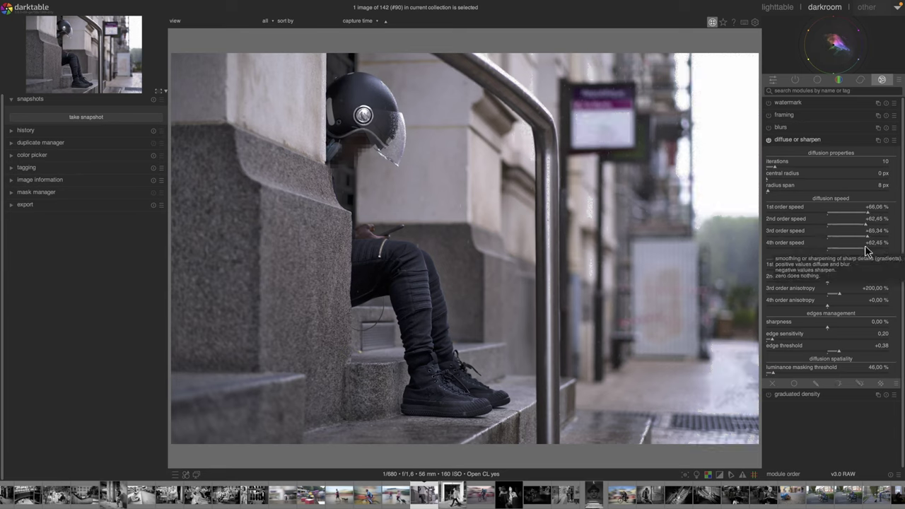
Lower the 1st to 4th order speeds to about +46 %, +44 %, +47 % and +49 %
{"action": "left_click", "coordinate": [857, 248]}
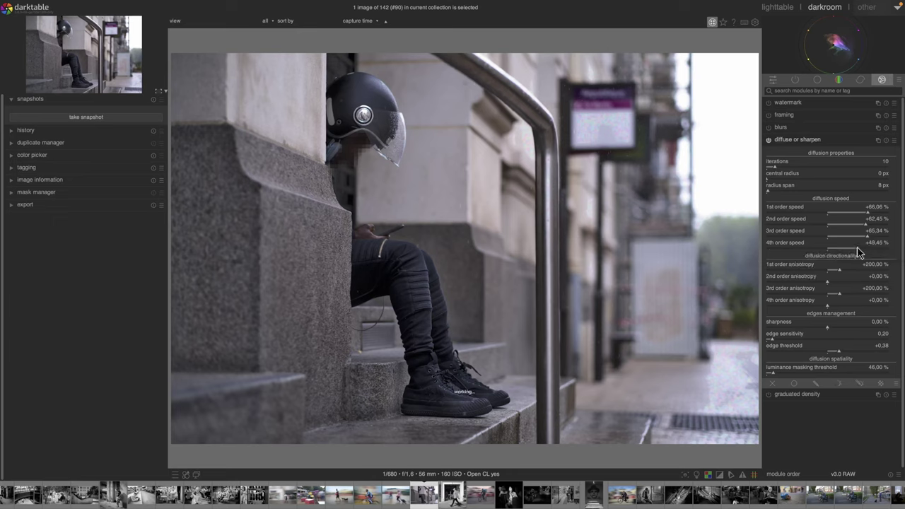
{"action": "left_click", "coordinate": [858, 237]}
{"action": "left_click", "coordinate": [858, 223]}
{"action": "left_click", "coordinate": [856, 210]}
Bring the 1st and 3rd order anisotropy down close to zero, at about -3.61 % each
{"action": "left_click", "coordinate": [830, 270]}
{"action": "left_click", "coordinate": [829, 293]}
{"action": "left_click", "coordinate": [829, 272]}
{"action": "left_click", "coordinate": [830, 295]}
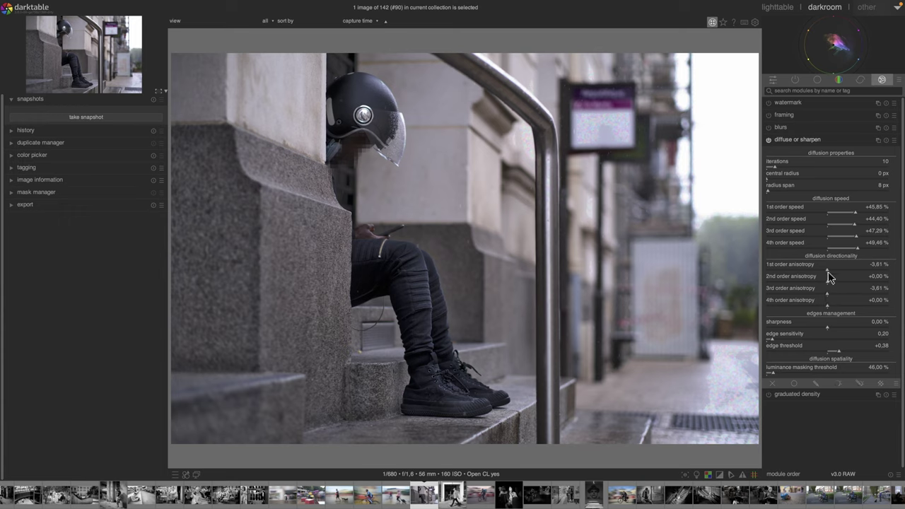
Set the 1st and 3rd order anisotropy to exactly 0 %
{"action": "double_click", "coordinate": [828, 269]}
{"action": "left_click", "coordinate": [828, 269]}
{"action": "right_click", "coordinate": [828, 271]}
{"action": "type", "text": "0"}
{"action": "key", "text": "Return"}
{"action": "right_click", "coordinate": [828, 292]}
{"action": "type", "text": "0"}
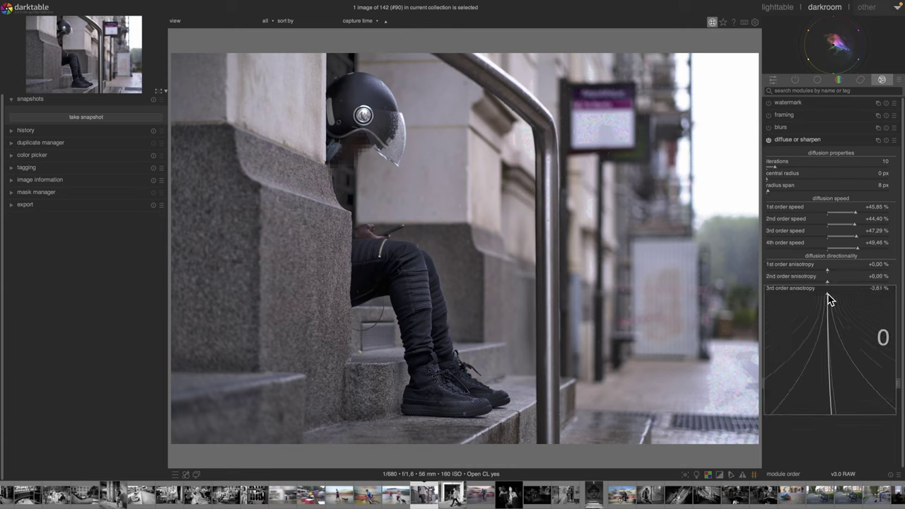
{"action": "key", "text": "Return"}
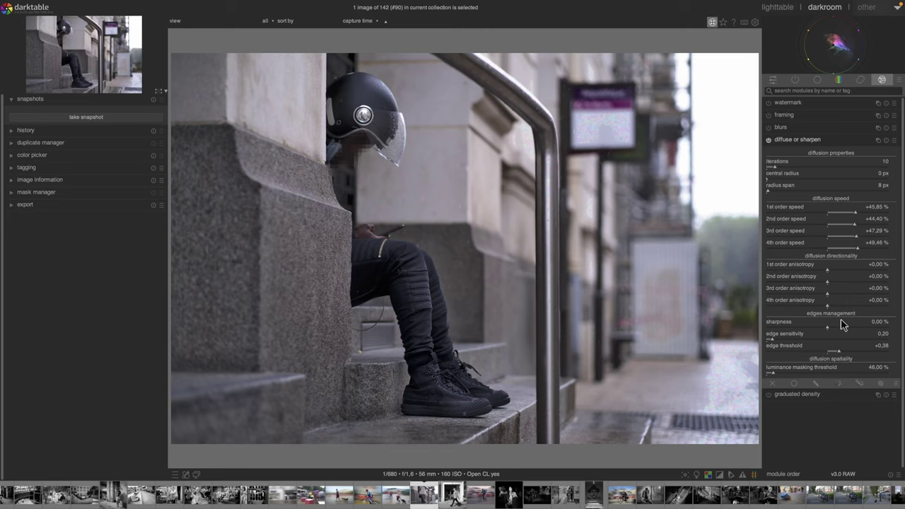
Set the edge sensitivity to 0,00 and raise the iterations of diffuse or sharpen to 47
{"action": "right_click", "coordinate": [842, 333]}
{"action": "type", "text": "0,07"}
{"action": "key", "text": "Return"}
{"action": "double_click", "coordinate": [774, 333]}
{"action": "left_click", "coordinate": [795, 168]}
{"action": "left_click", "coordinate": [811, 168]}
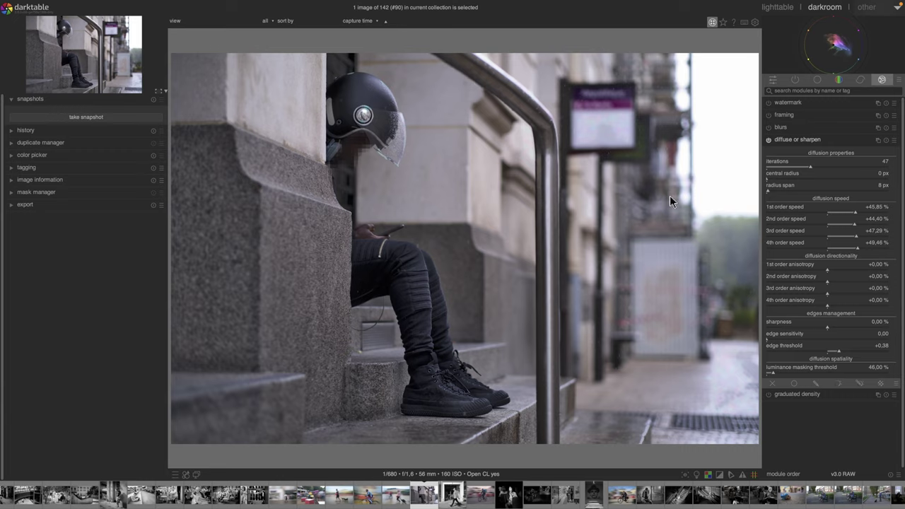
Apply the "lens deblur: hard" preset to the diffuse or sharpen module
{"action": "left_click", "coordinate": [893, 139]}
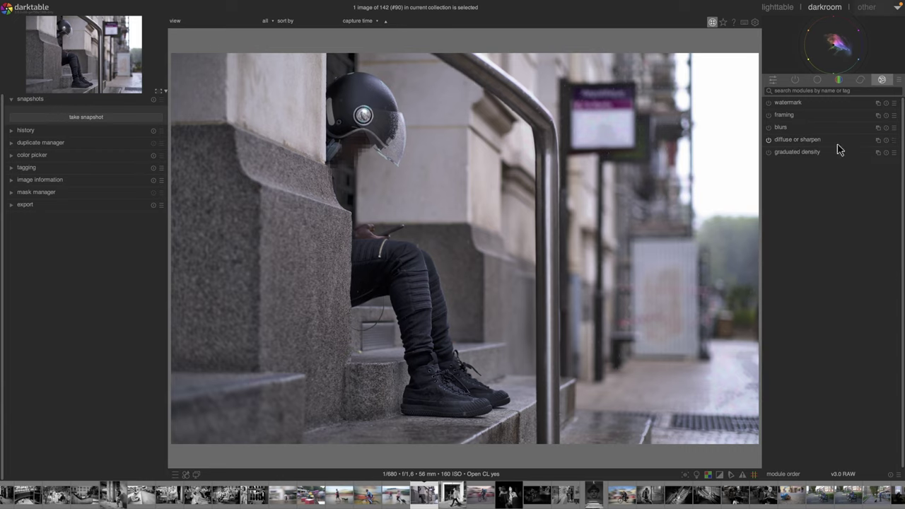
{"action": "left_click", "coordinate": [797, 141]}
{"action": "left_click", "coordinate": [894, 141]}
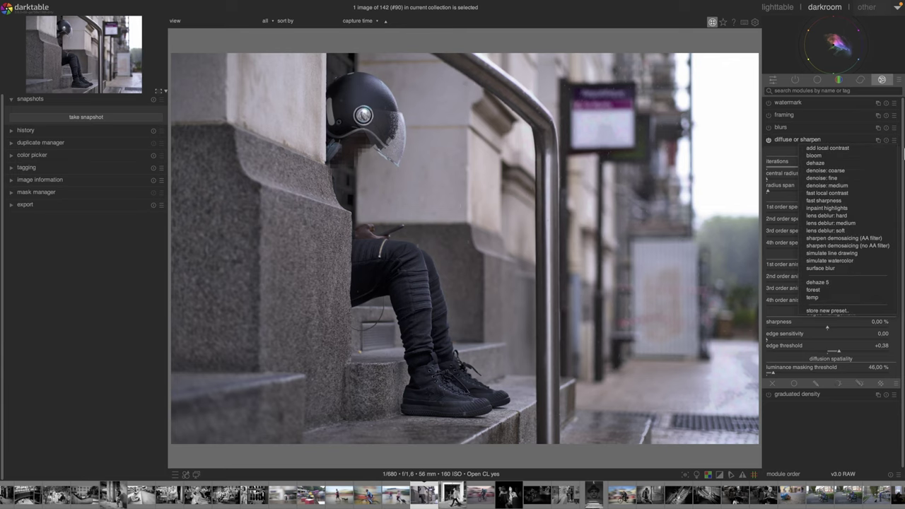
{"action": "left_click", "coordinate": [894, 141]}
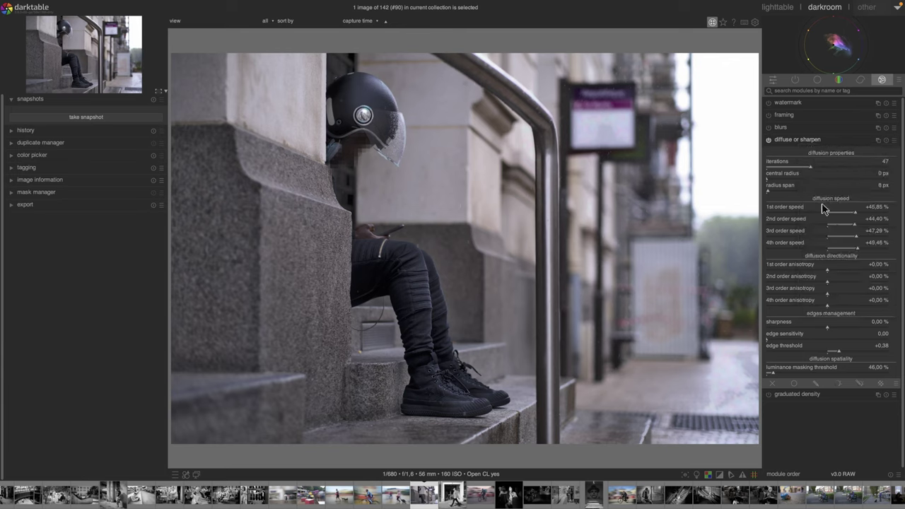
{"action": "left_click", "coordinate": [894, 140]}
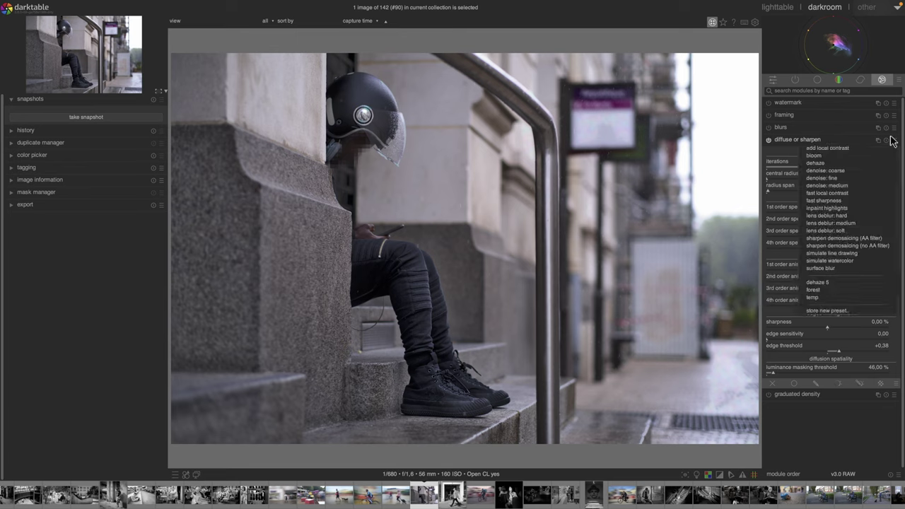
{"action": "left_click", "coordinate": [834, 217]}
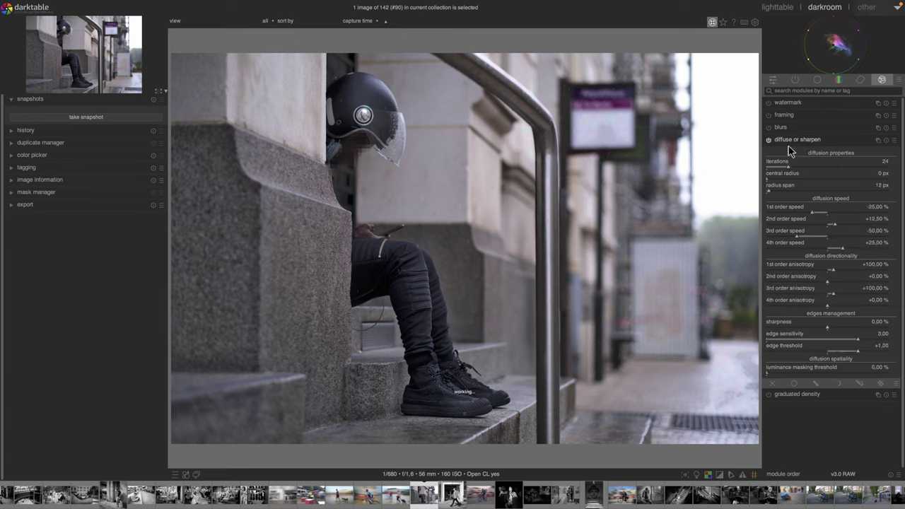
Replace the current diffuse or sharpen settings with the "bloom" preset
{"action": "left_click", "coordinate": [891, 141]}
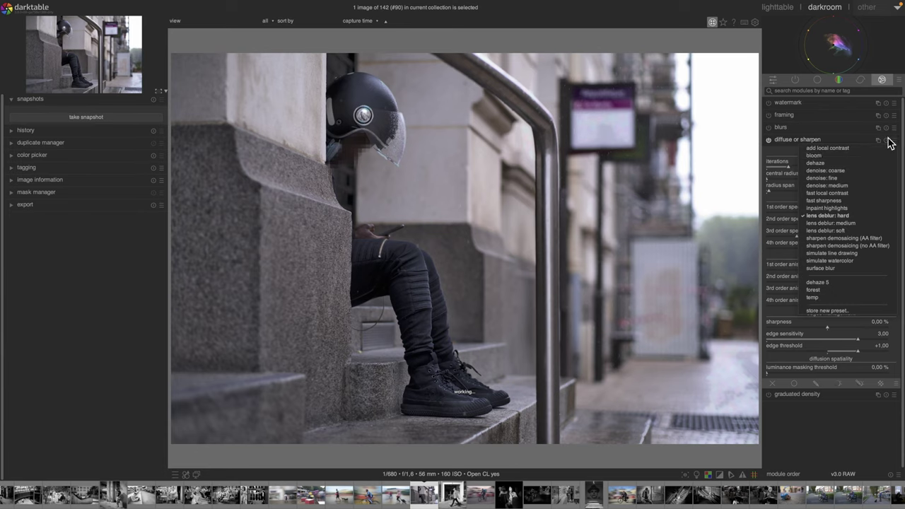
{"action": "left_click", "coordinate": [834, 156]}
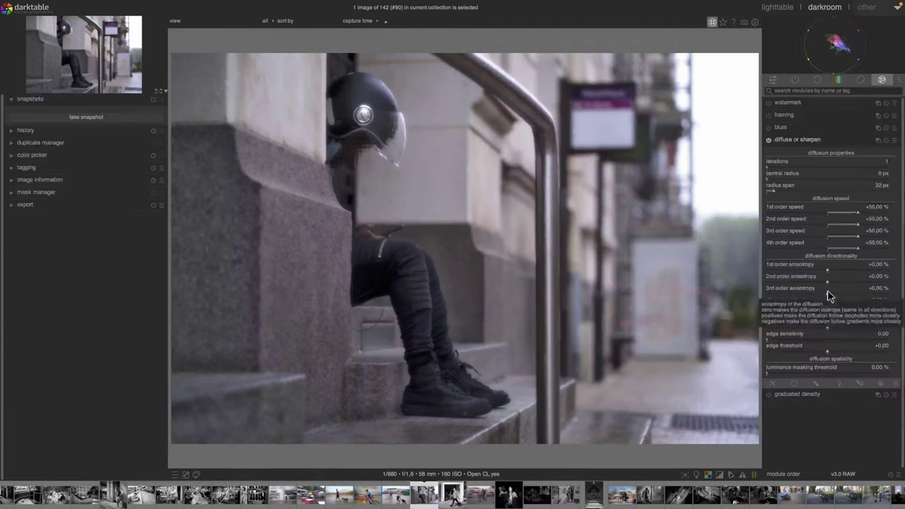